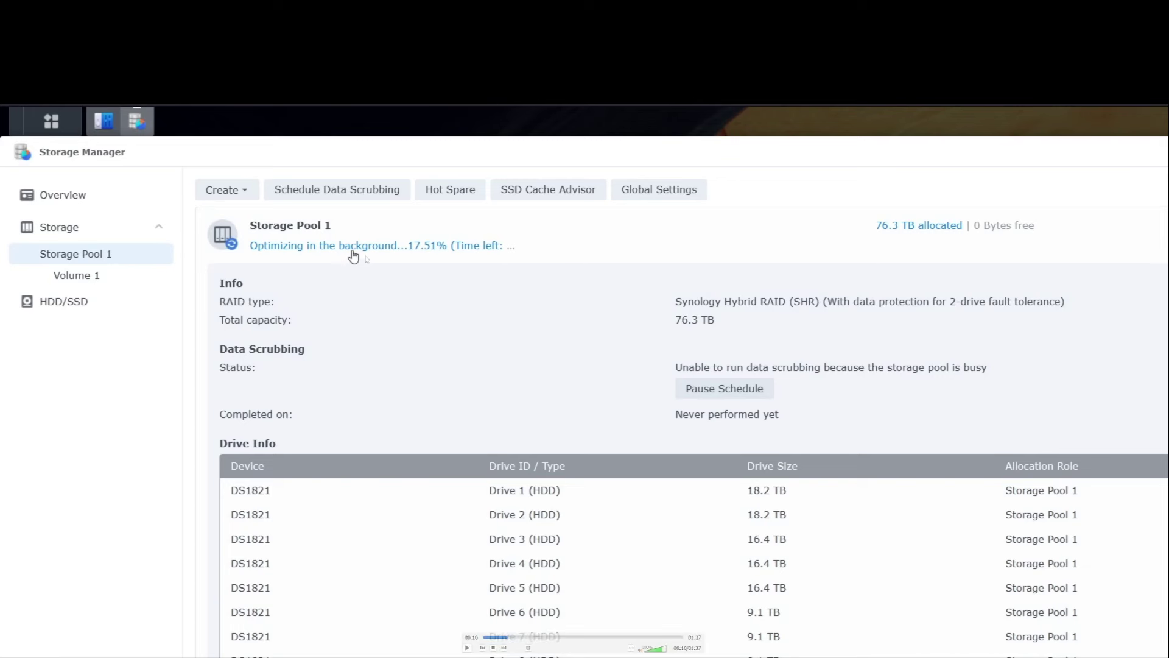
Play the walkthrough on to the Storage Manager part, then open and close the SSD cache advisor
key(space)
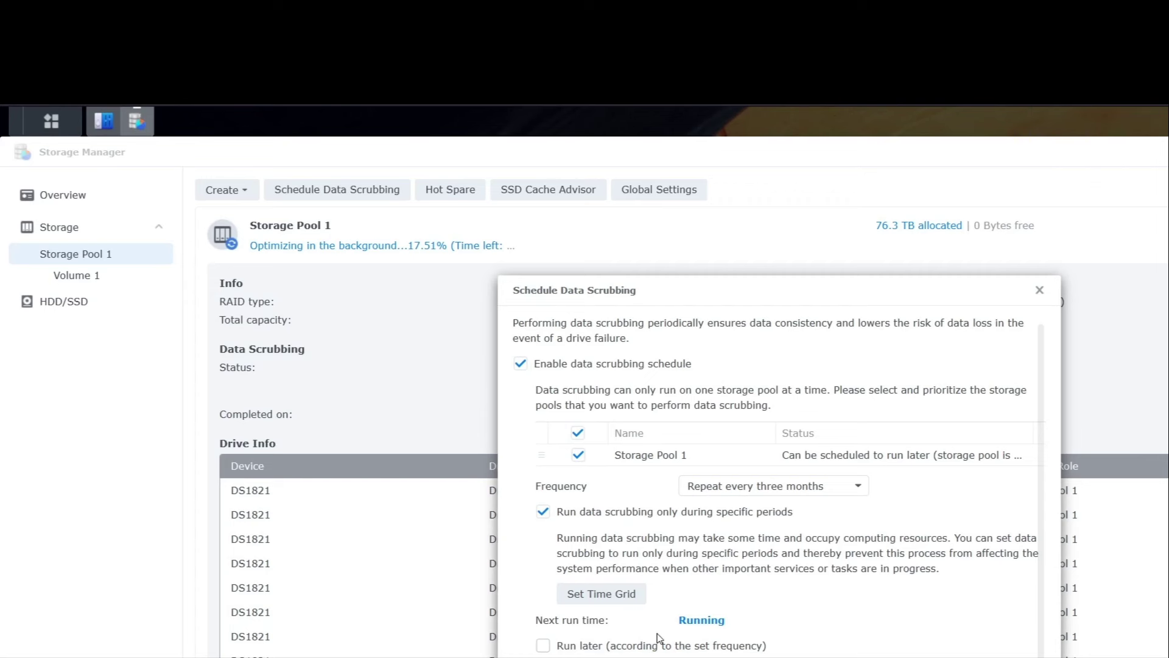
key(space)
key(space)
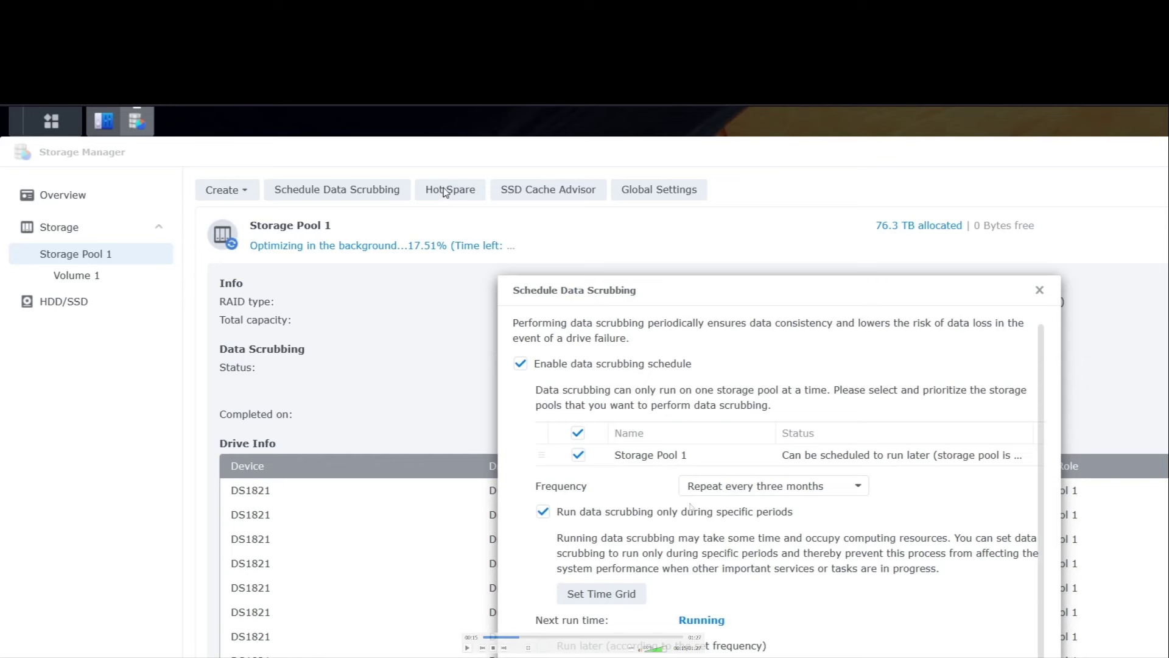
key(space)
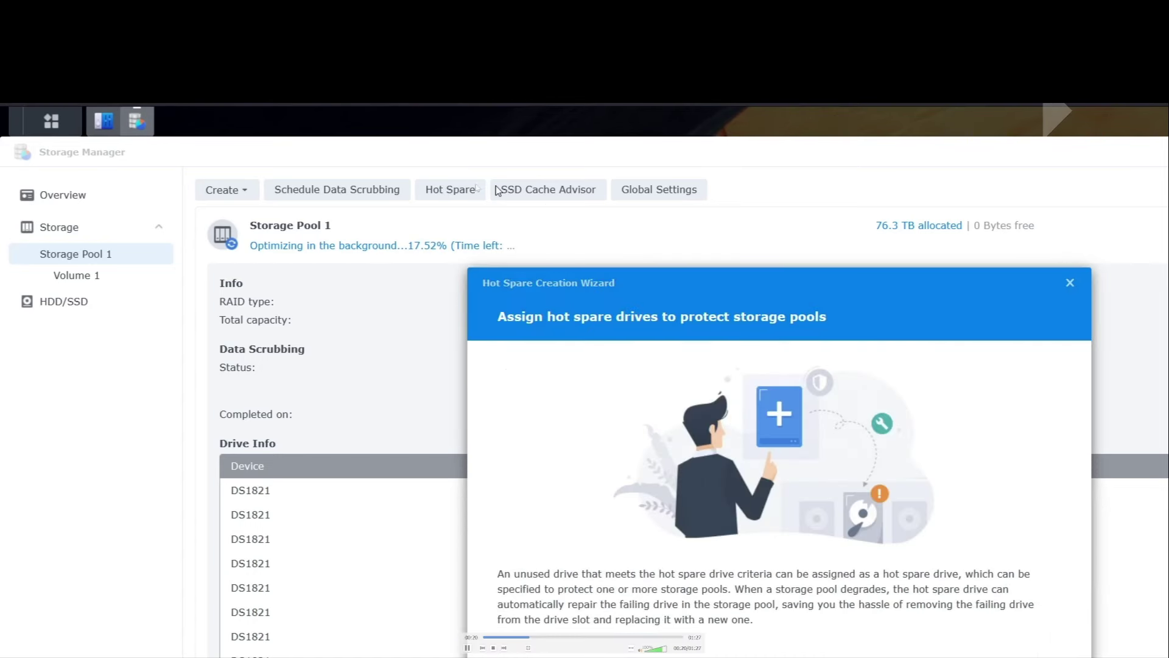
key(space)
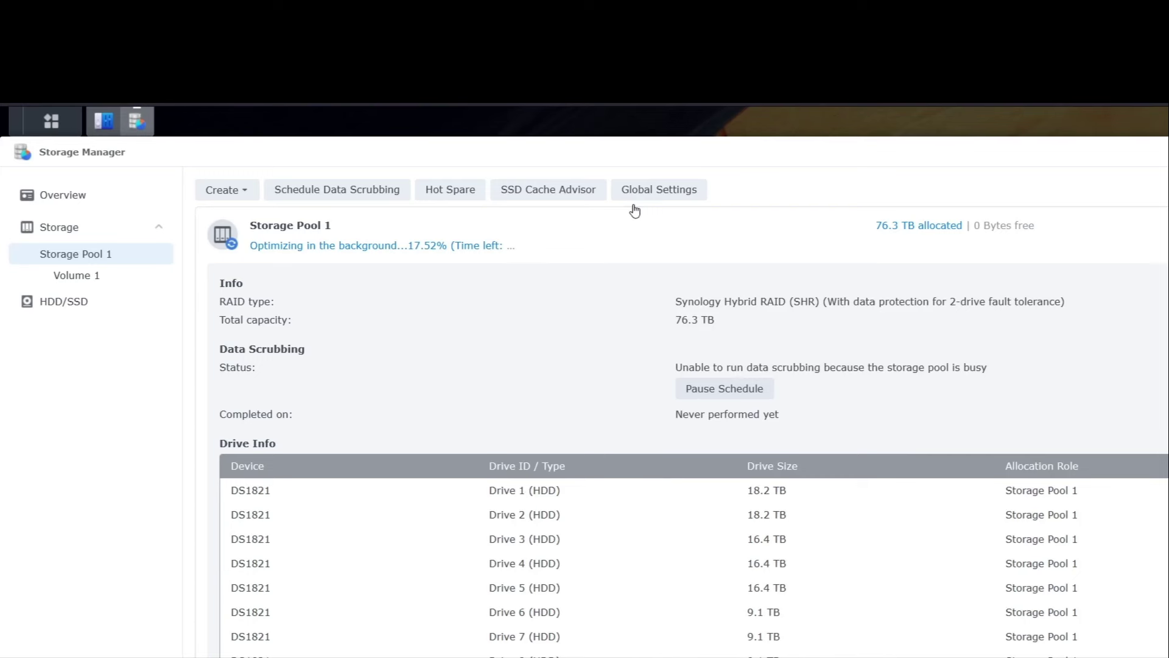
click(586, 195)
click(1069, 284)
Scroll through the storage global settings, then return to Overview and list the eight drives on HDD/SSD
click(649, 194)
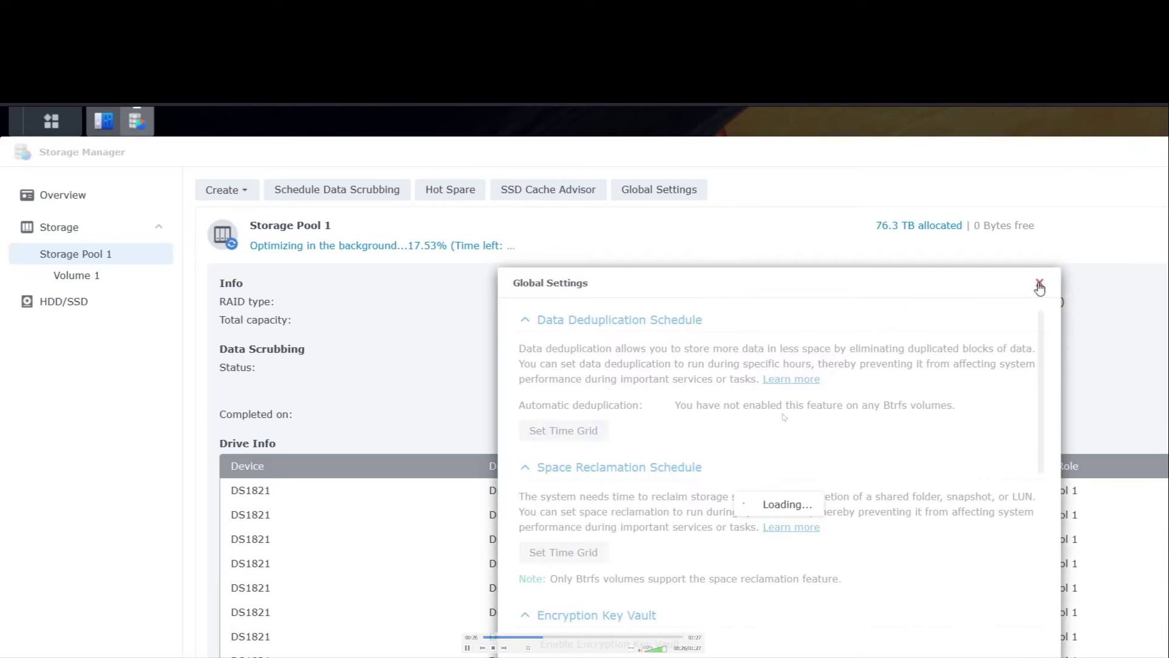
scroll(988, 364, down, 2)
scroll(988, 364, down, 4)
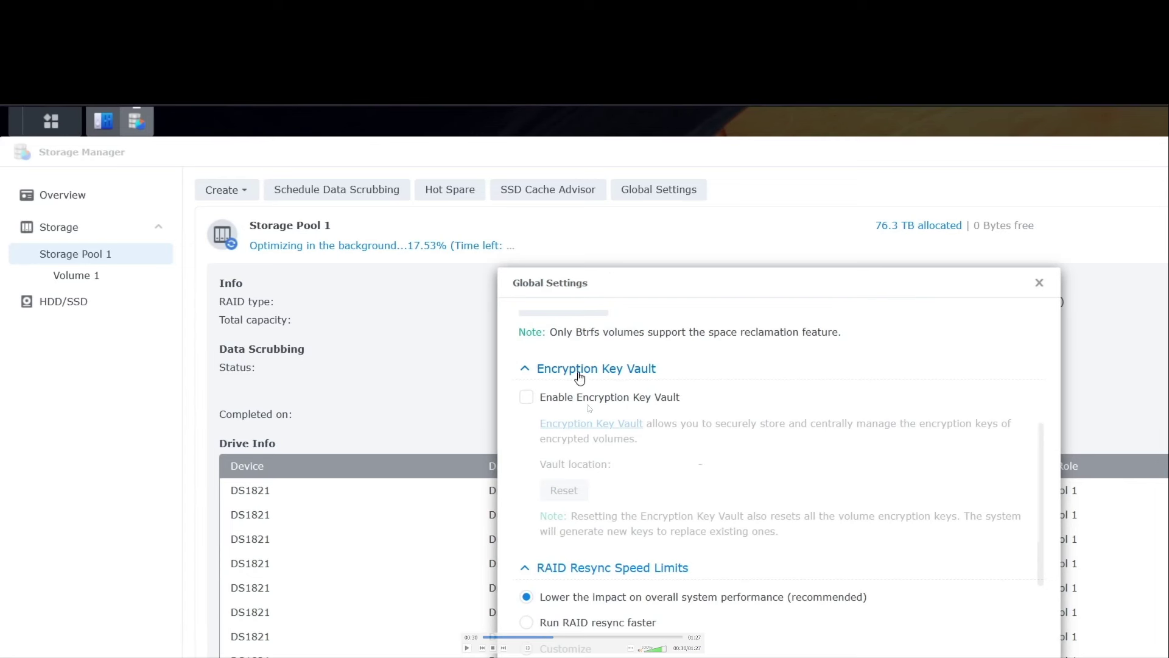
scroll(664, 378, down, 4)
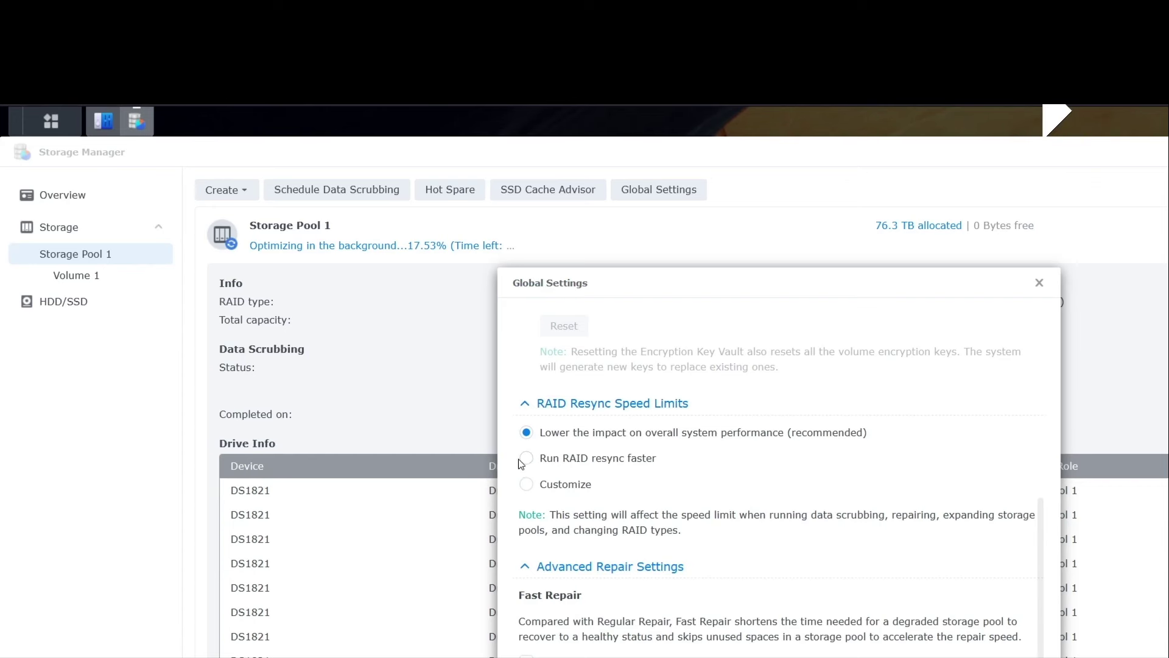
scroll(691, 508, down, 1)
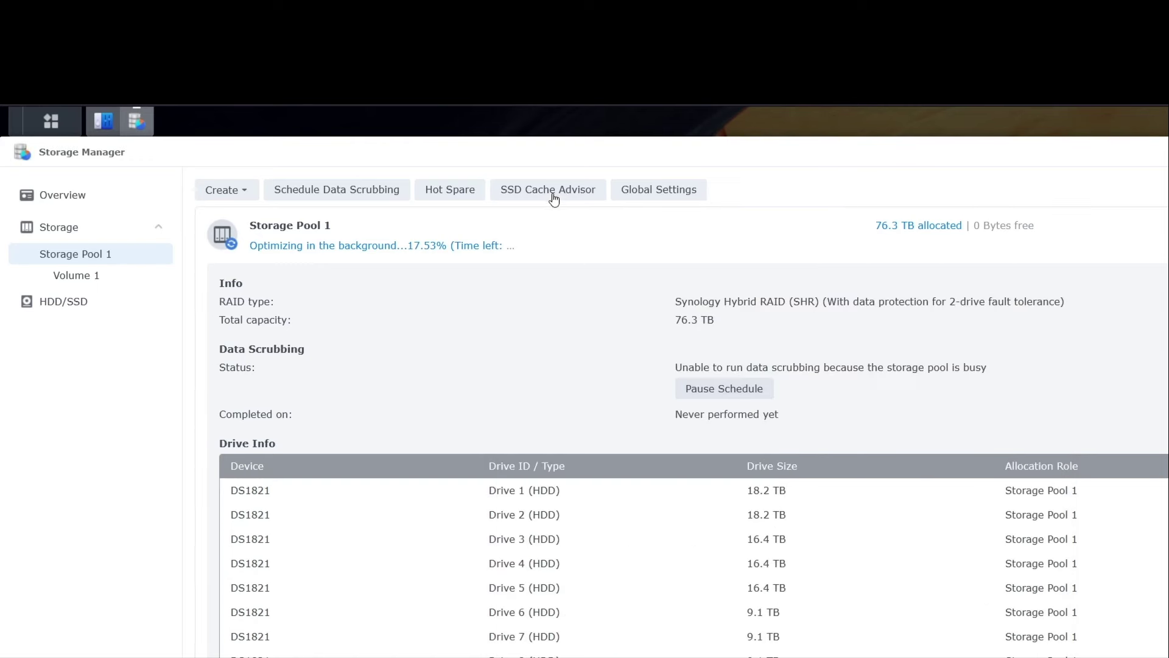
scroll(494, 602, down, 1)
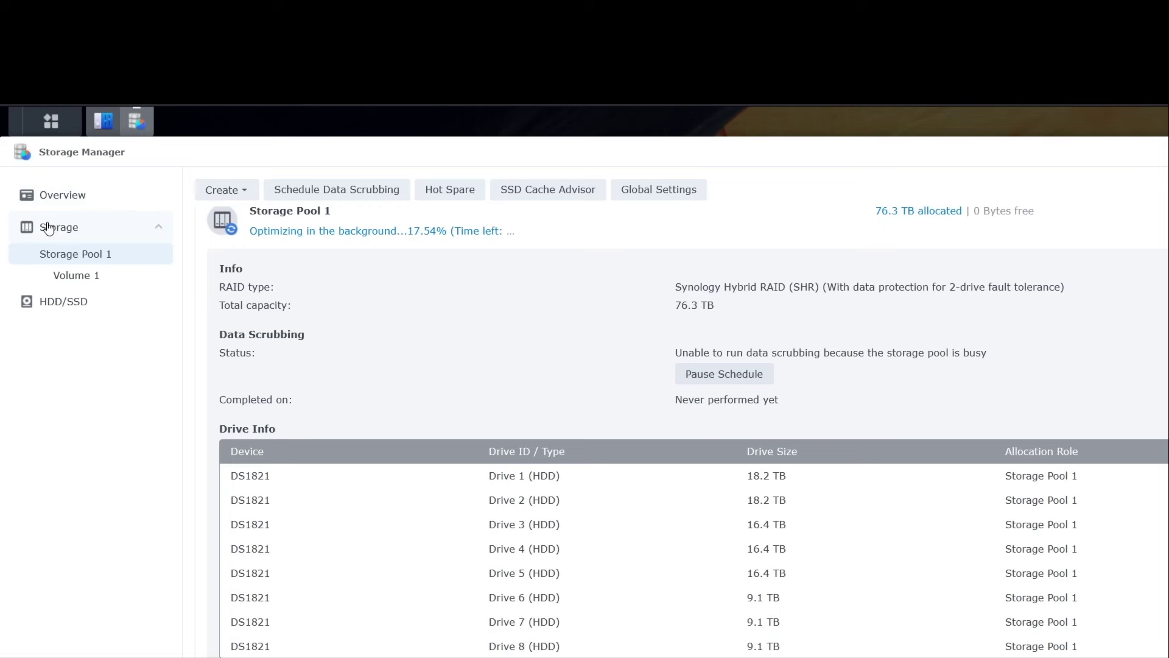
click(73, 195)
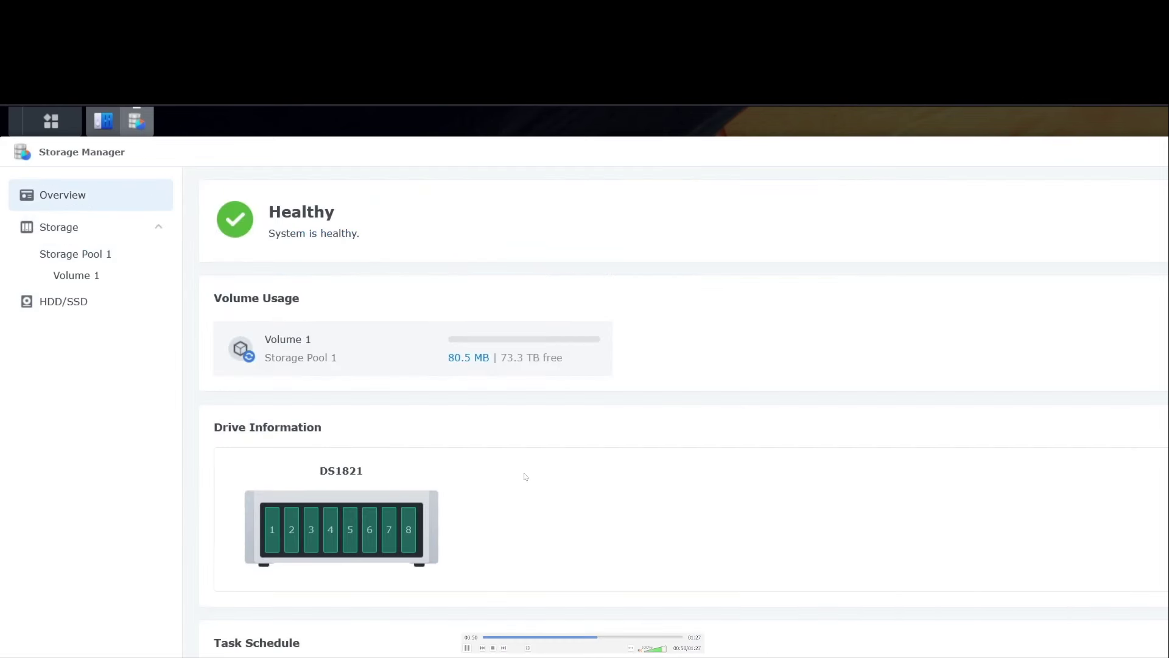
click(75, 311)
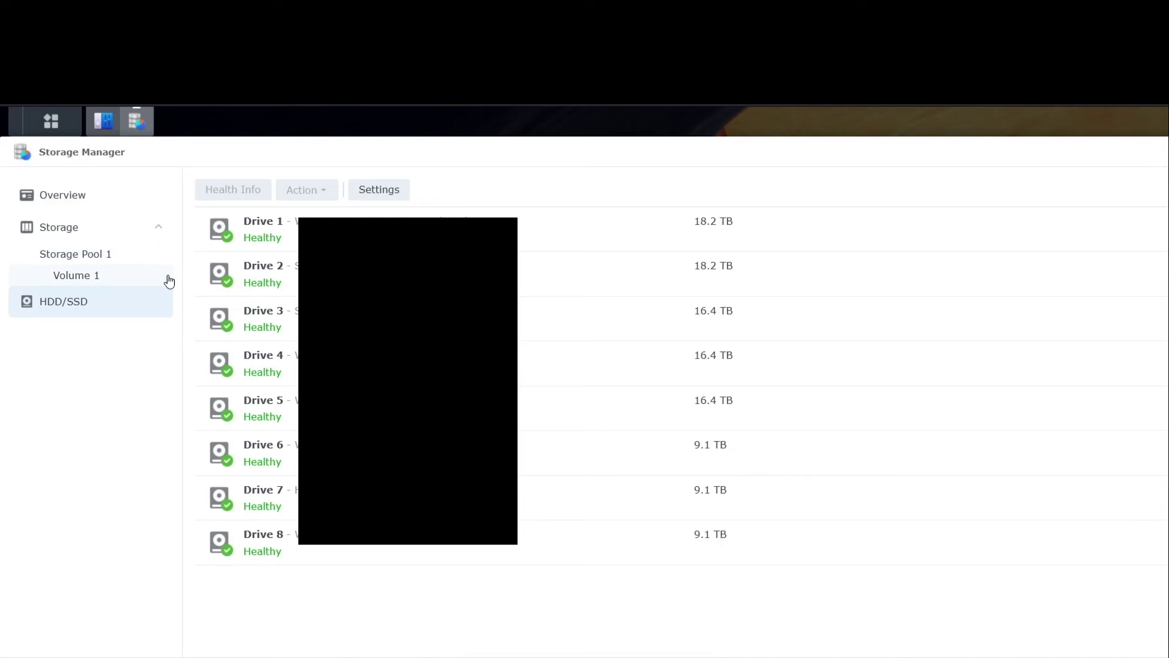
Pause the walkthrough at the Task 3 drive test schedule, restore full screen, and cancel the drive settings
key(space)
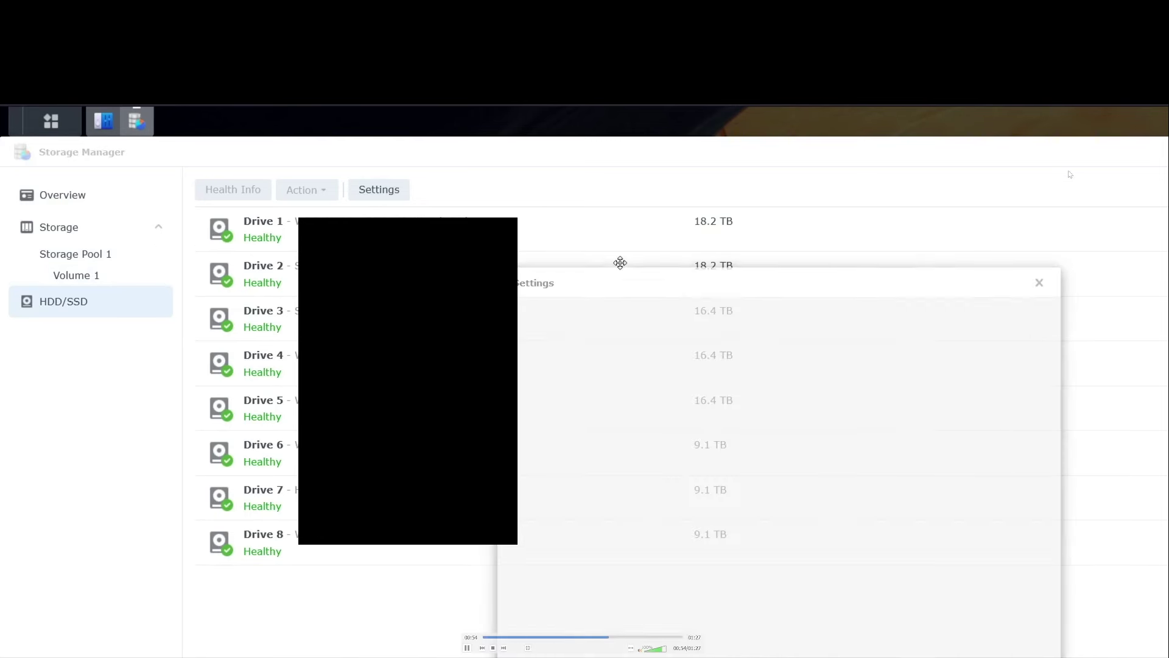
key(space)
key(Escape)
key(f)
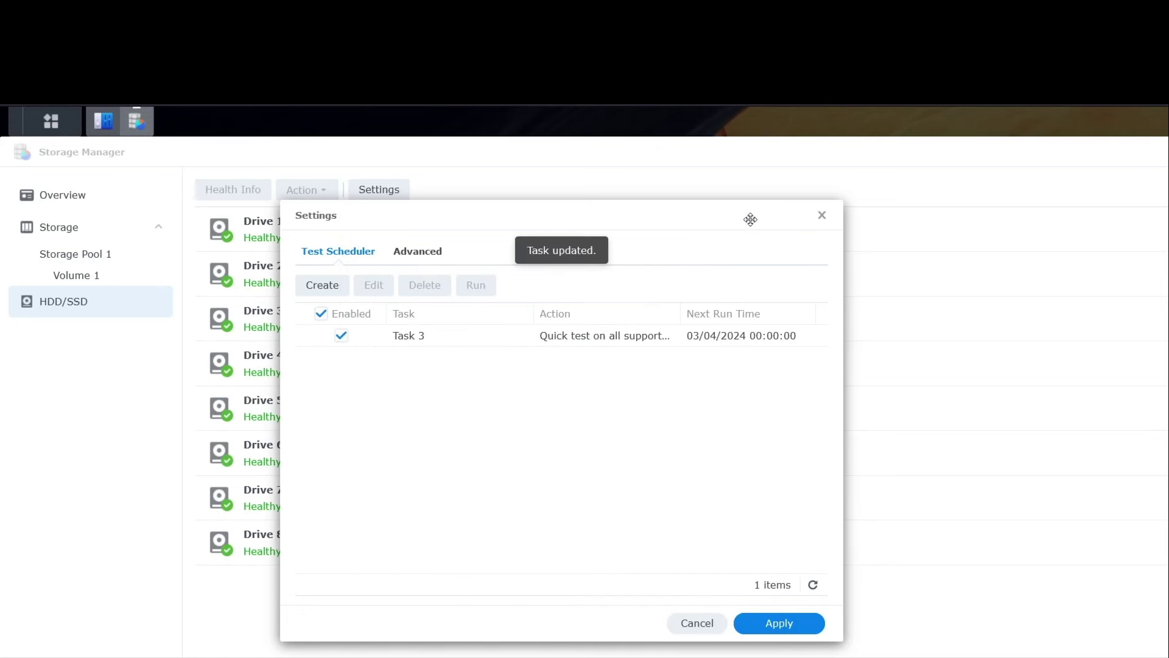
click(709, 633)
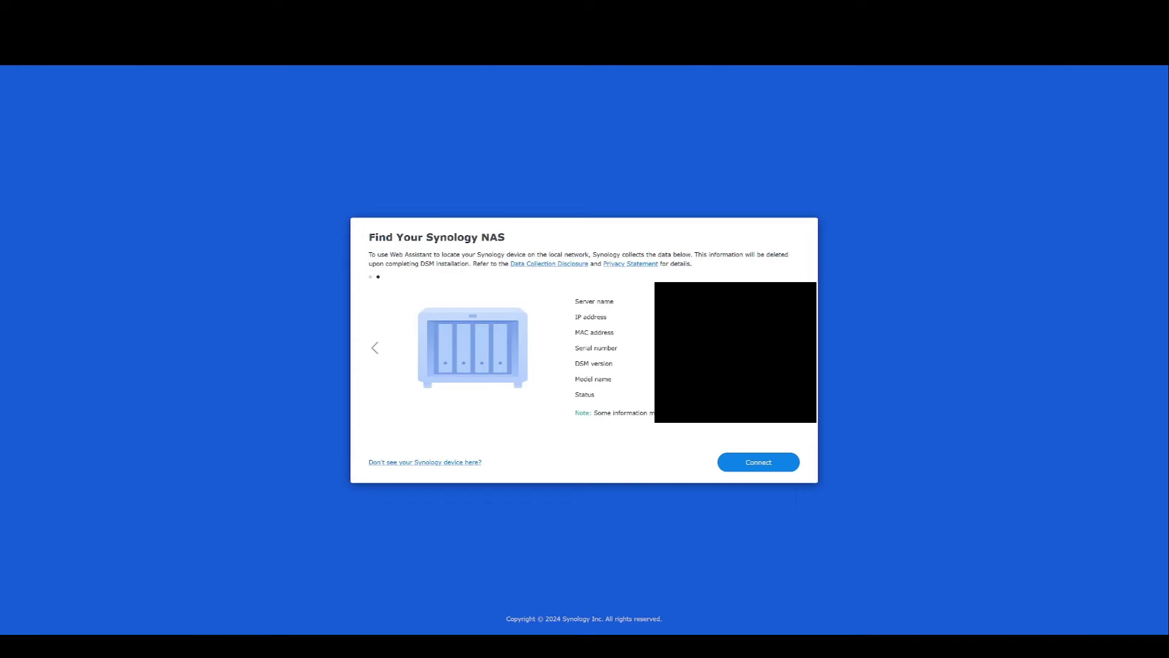
Move the Find Your Synology NAS data notice carousel back to its first page
click(375, 348)
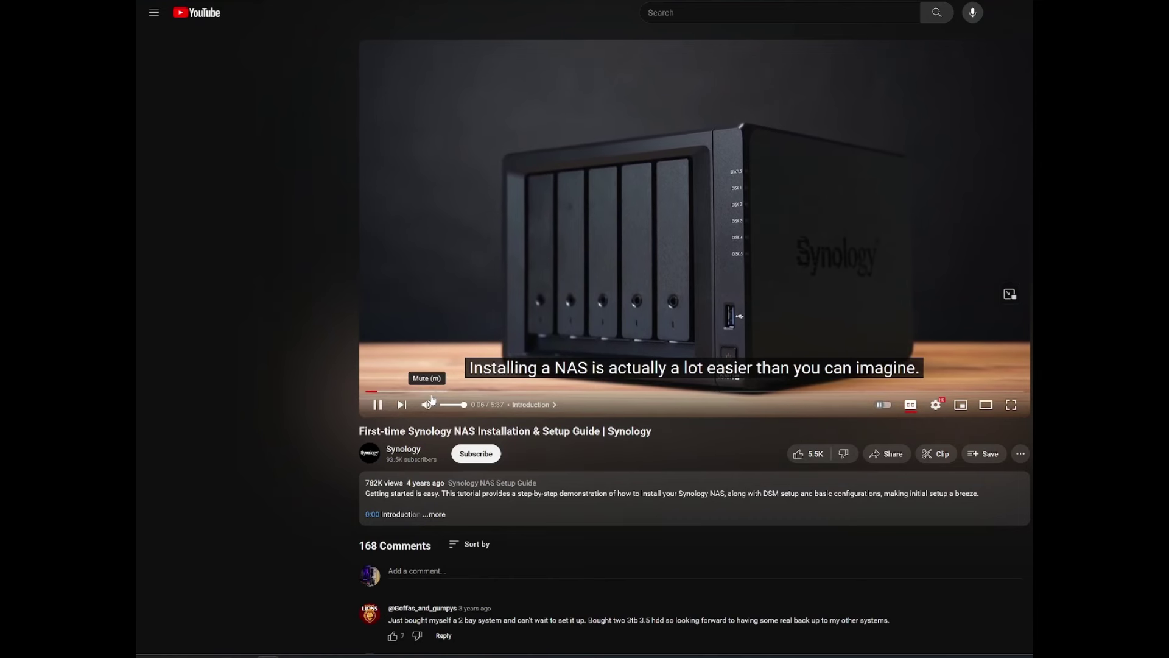
Select the 'First-time Synology NAS Installation & Setup Guide' title, then resume the video
drag(359, 430, 647, 443)
triple_click(674, 428)
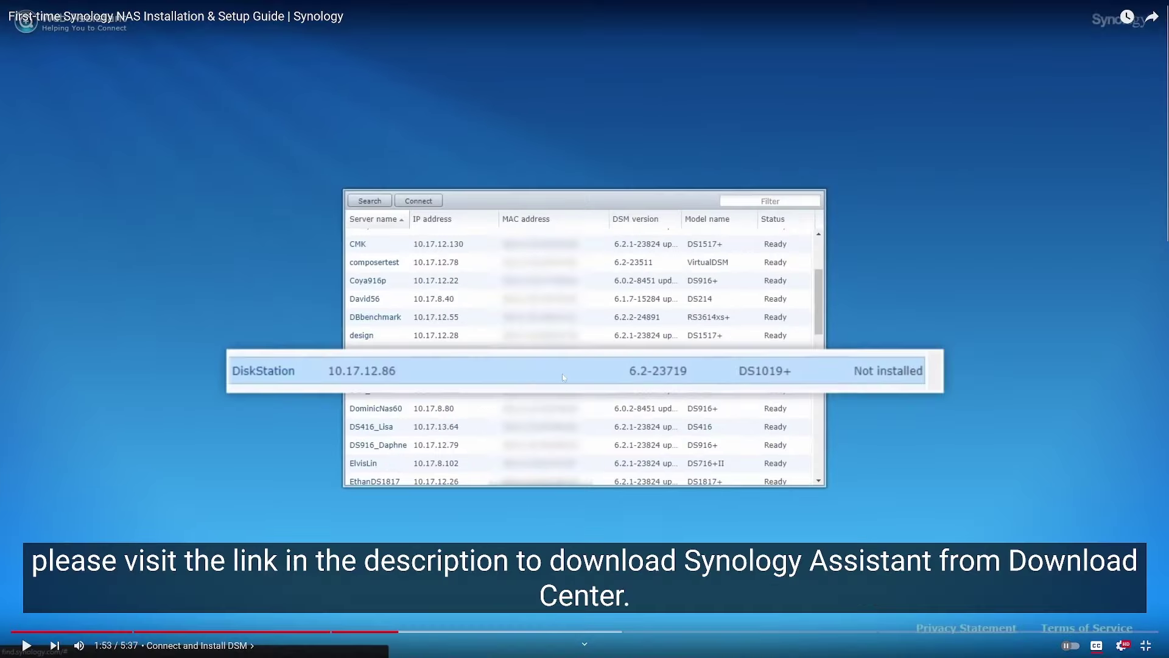
click(563, 377)
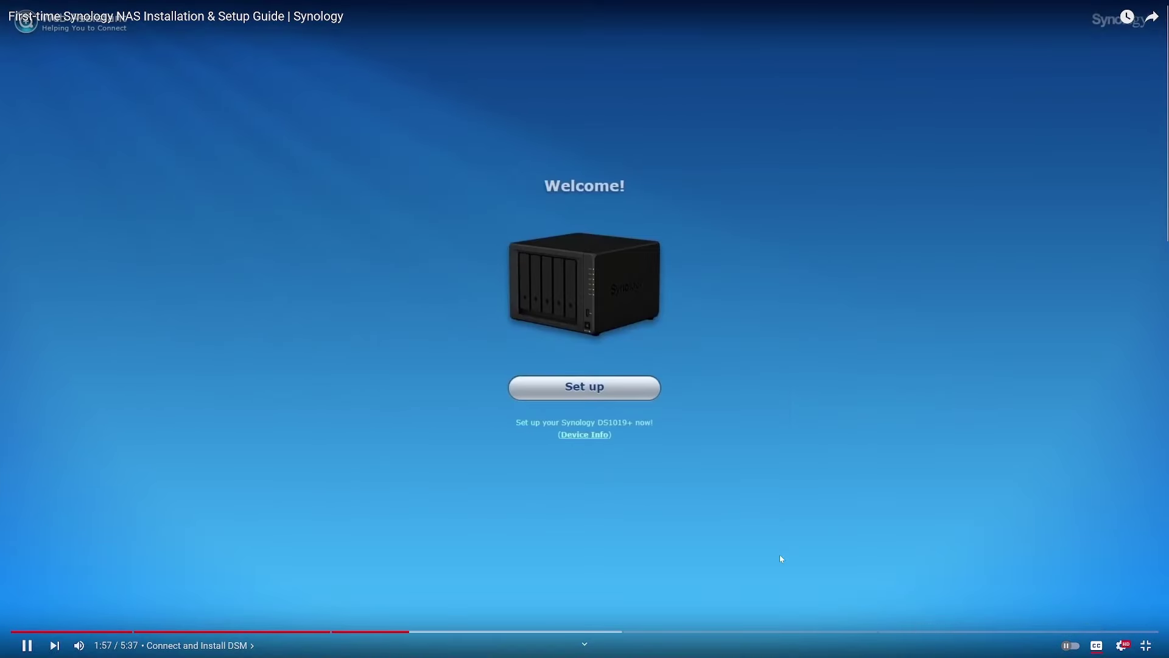
Rewind the guide to the 1:56 Welcome page and replay it, then skip ahead to about 2:23
click(668, 310)
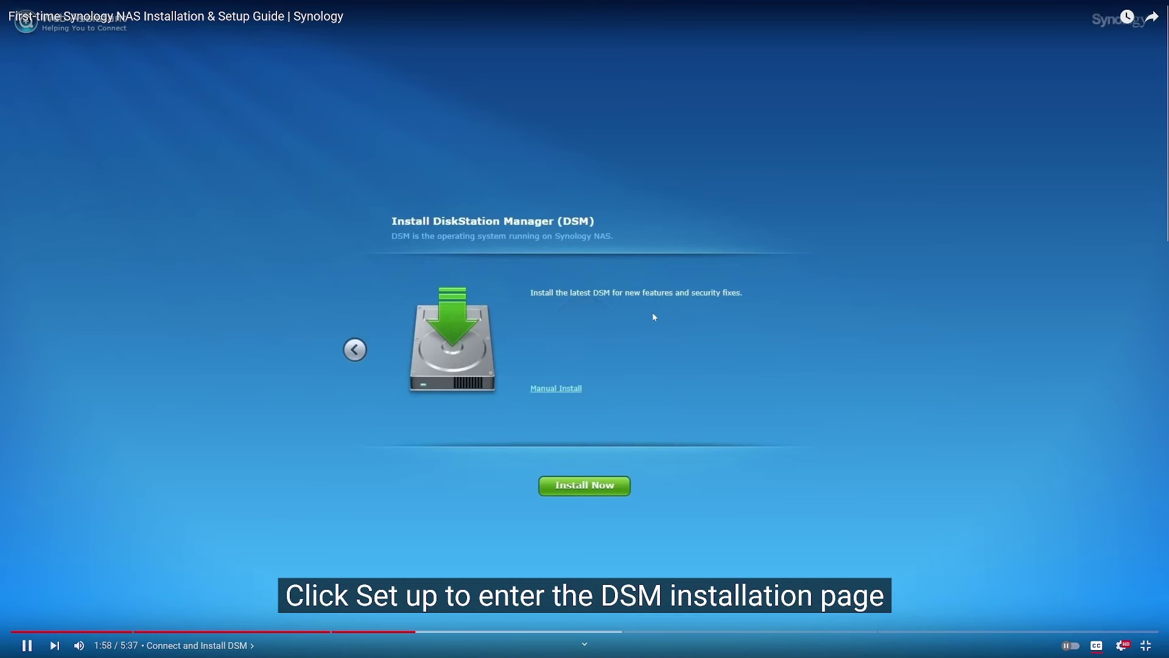
click(413, 632)
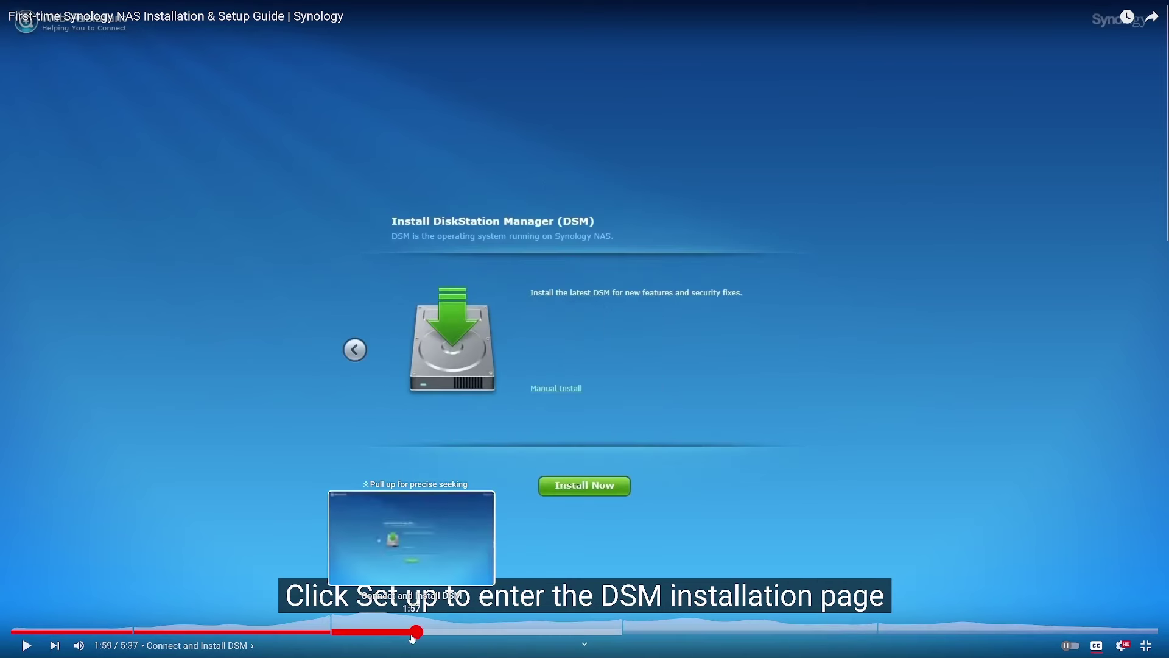
click(408, 631)
click(595, 400)
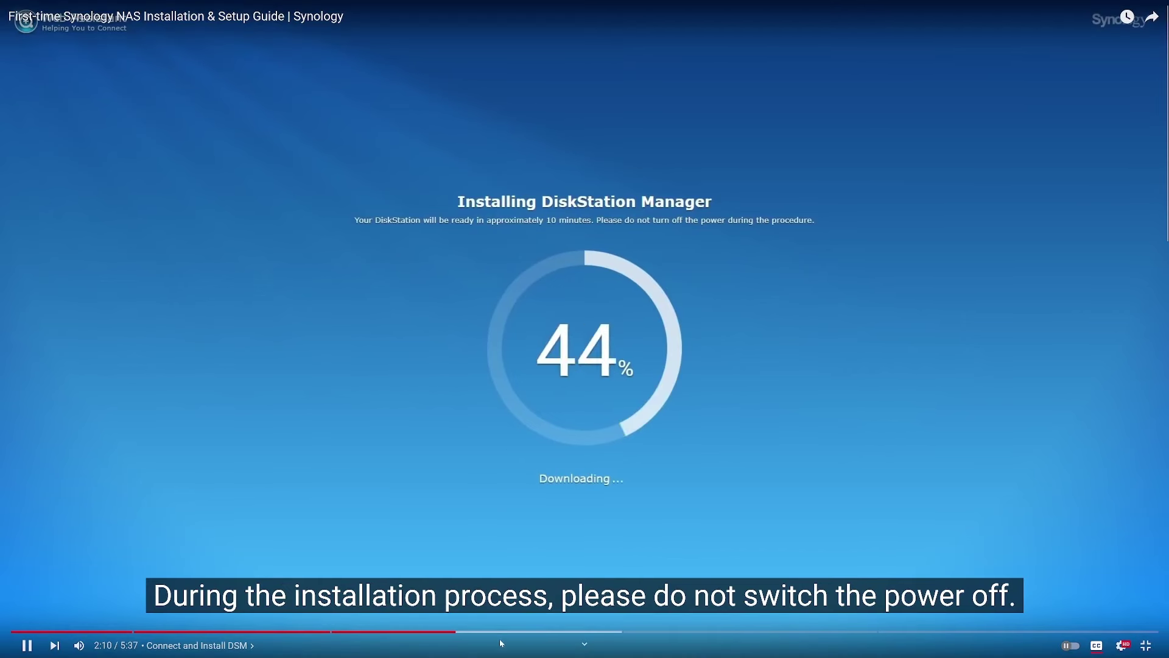
click(502, 631)
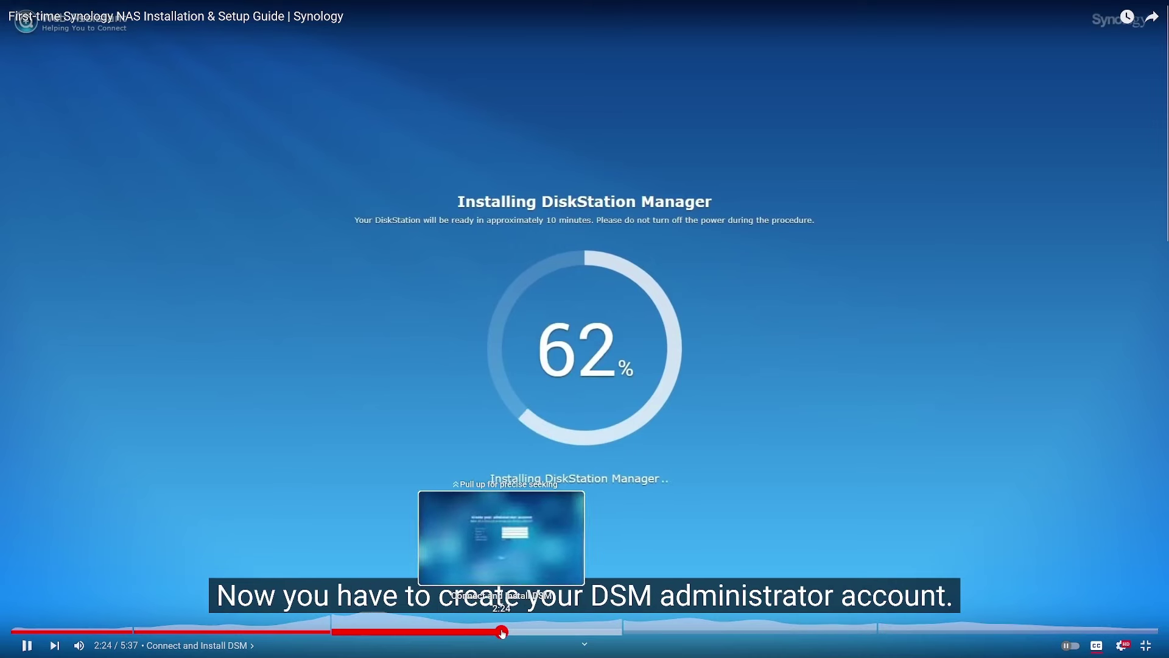
Skim the guide past account creation, Update & Maintenance (2:41) and QuickConnect (2:50) to You Are All Set (2:56)
click(502, 294)
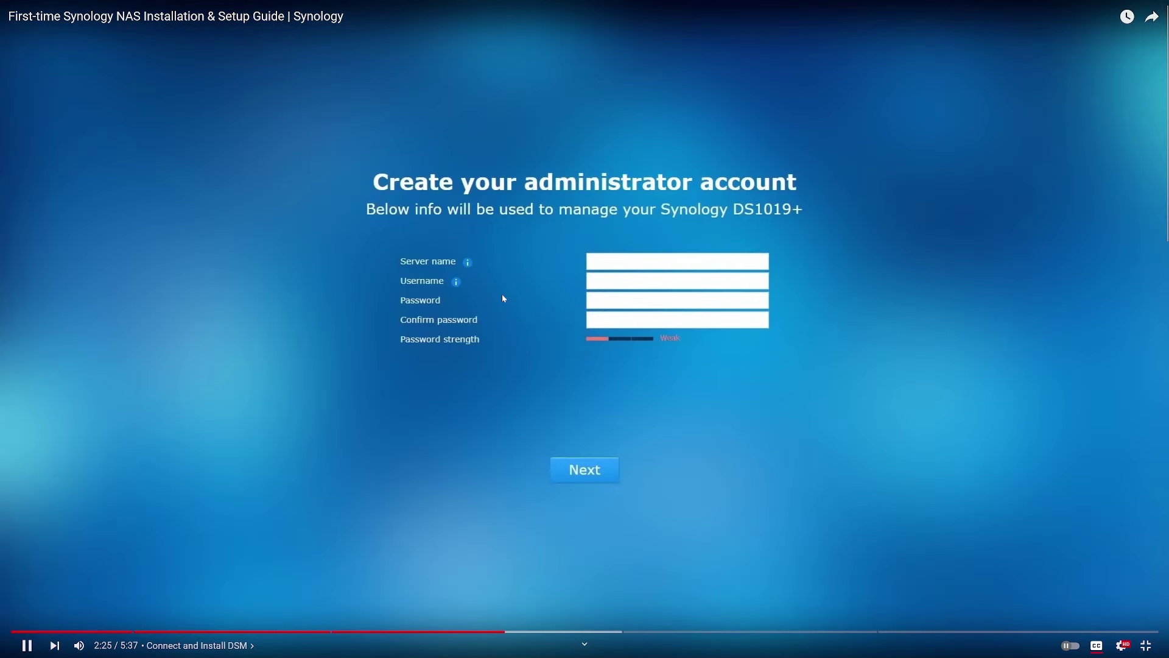
click(551, 287)
click(566, 304)
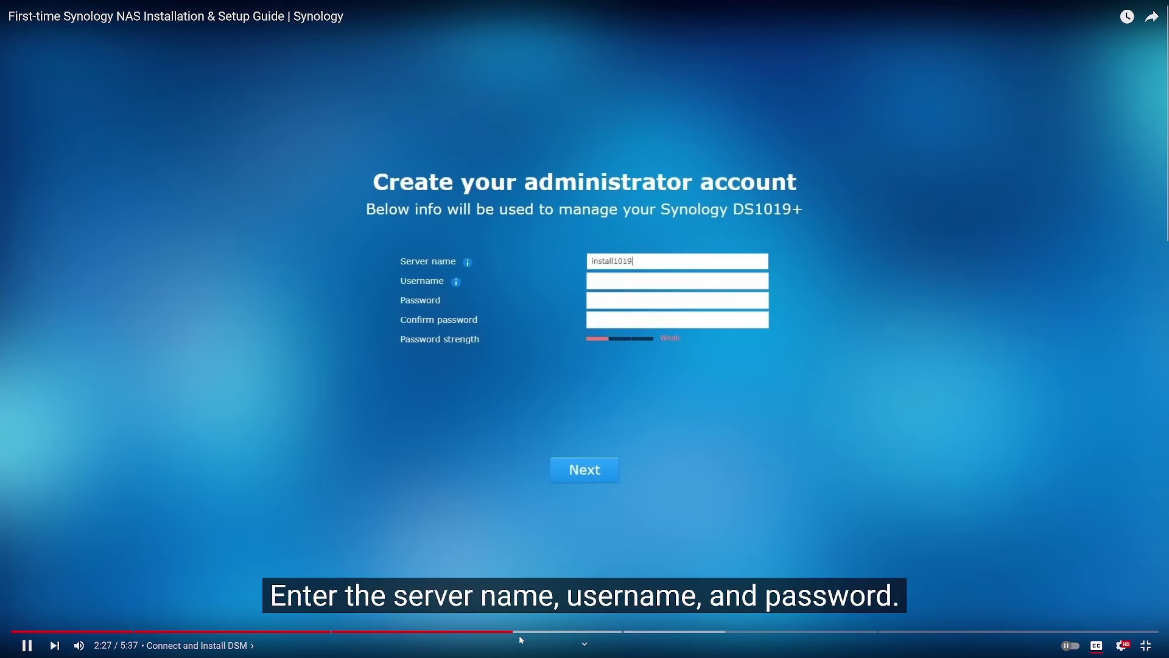
drag(523, 633, 560, 632)
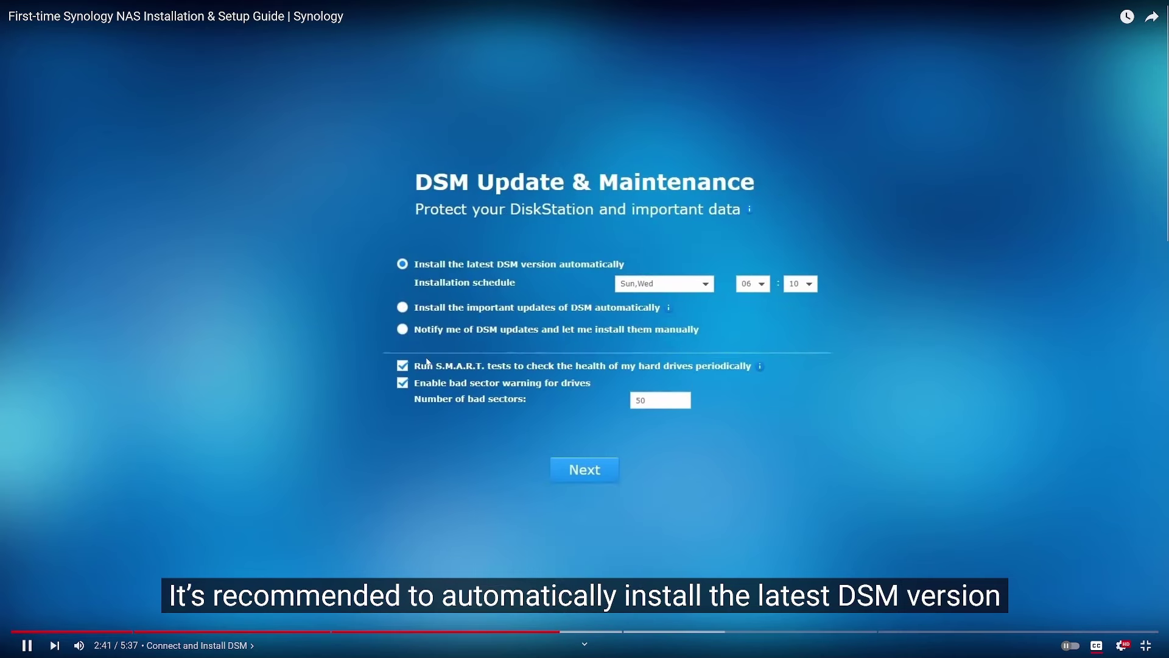
click(218, 258)
click(630, 500)
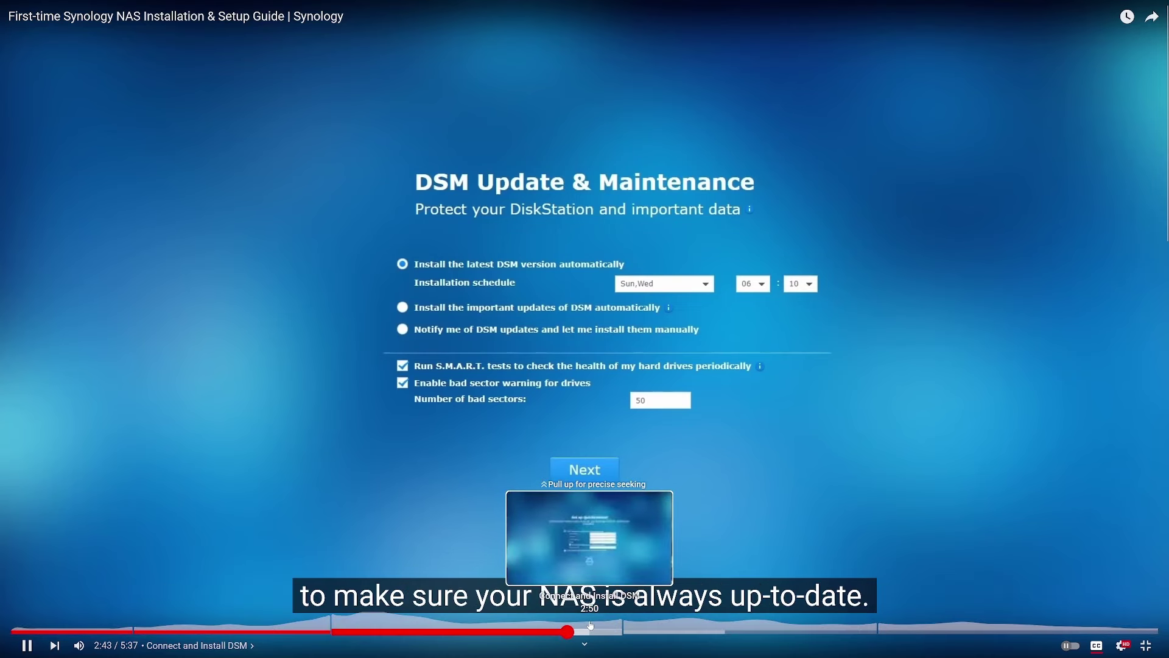
click(586, 631)
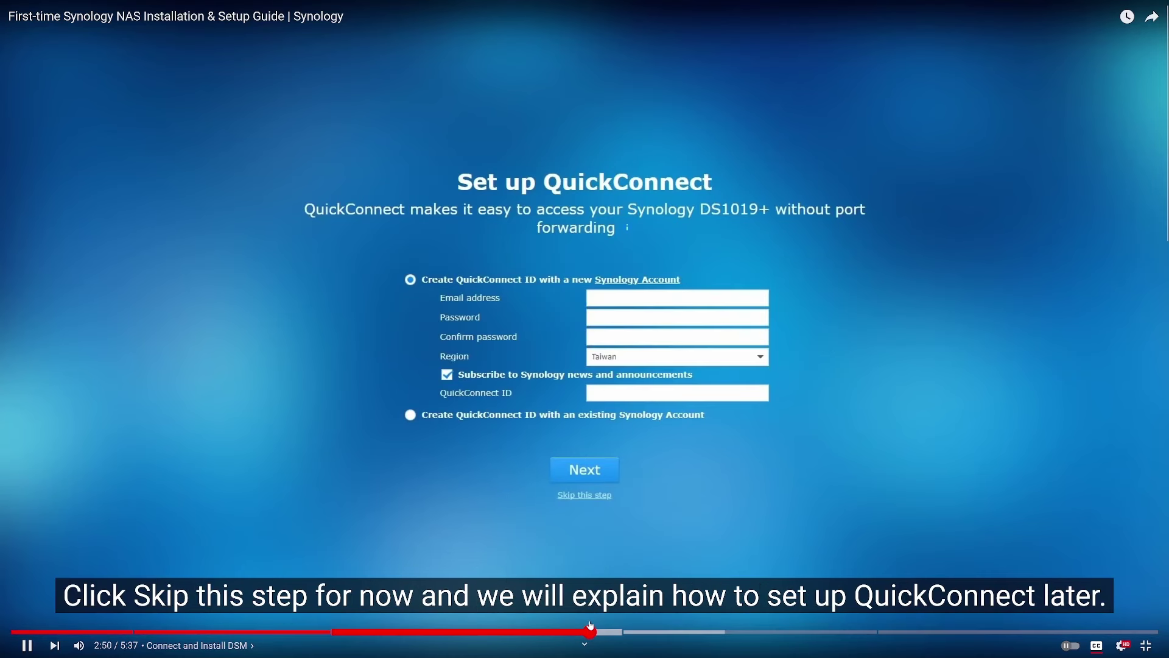
click(385, 328)
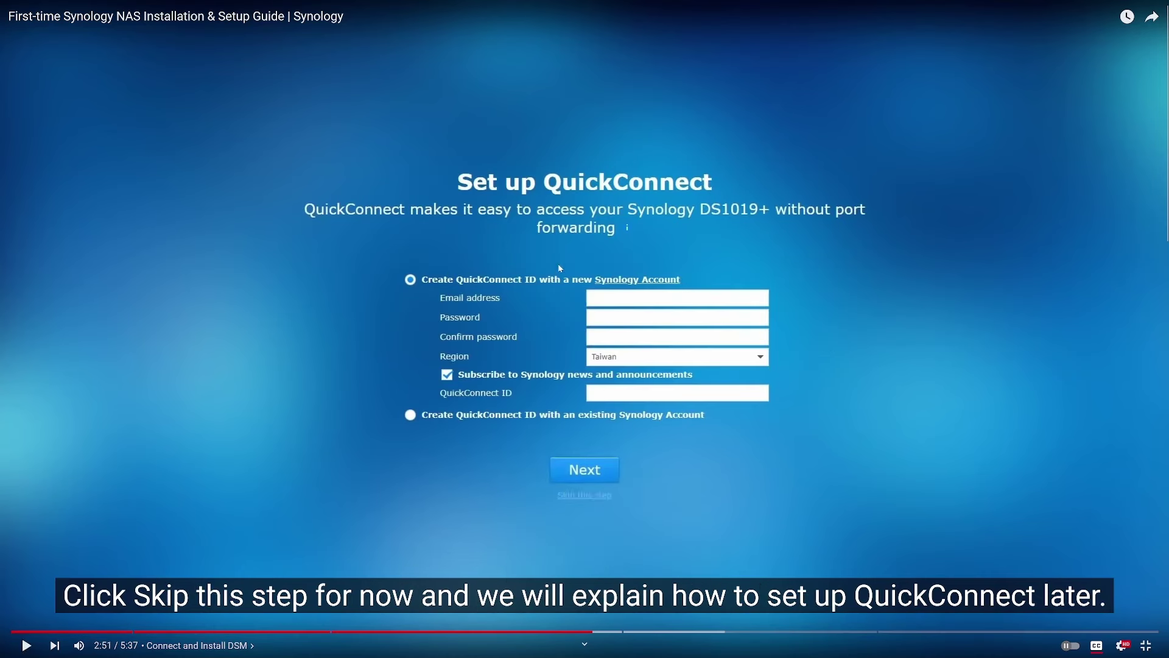
click(612, 632)
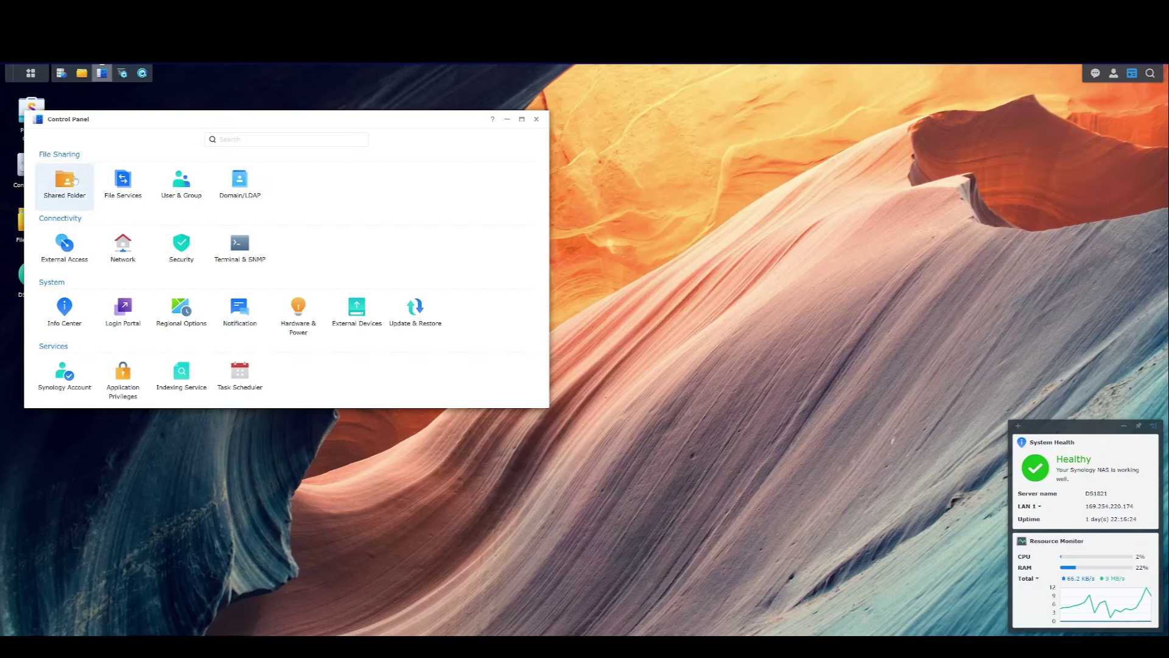
Confirm DSM is up to date under Update & Restore, then open Storage Manager's Storage Pool view
click(415, 310)
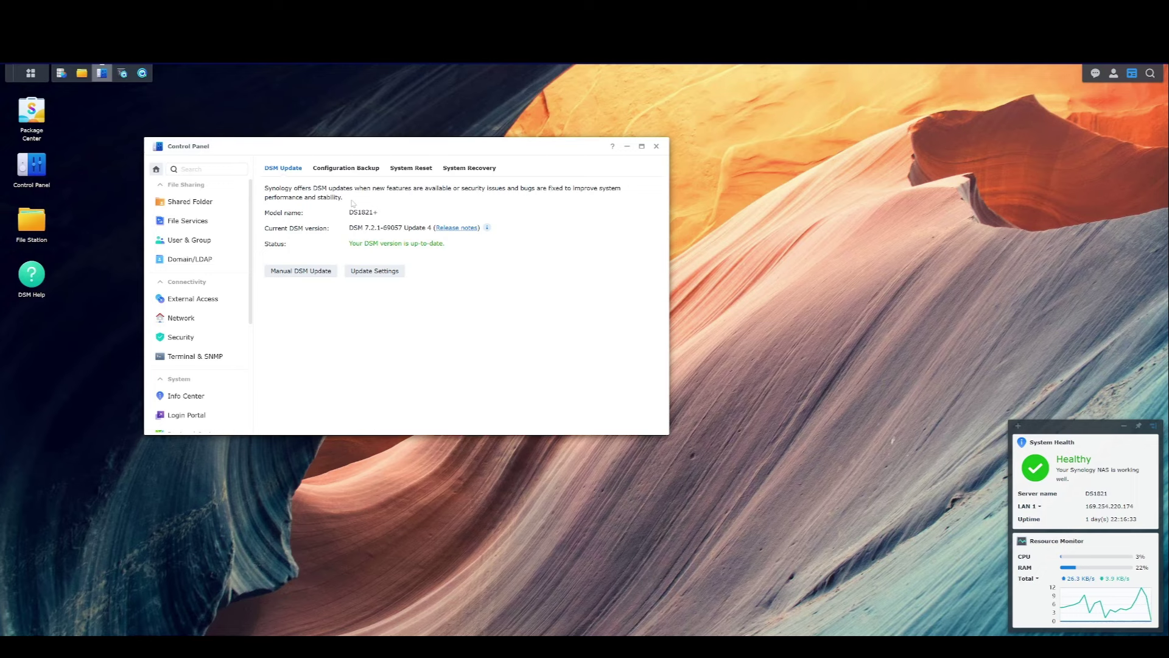
click(61, 73)
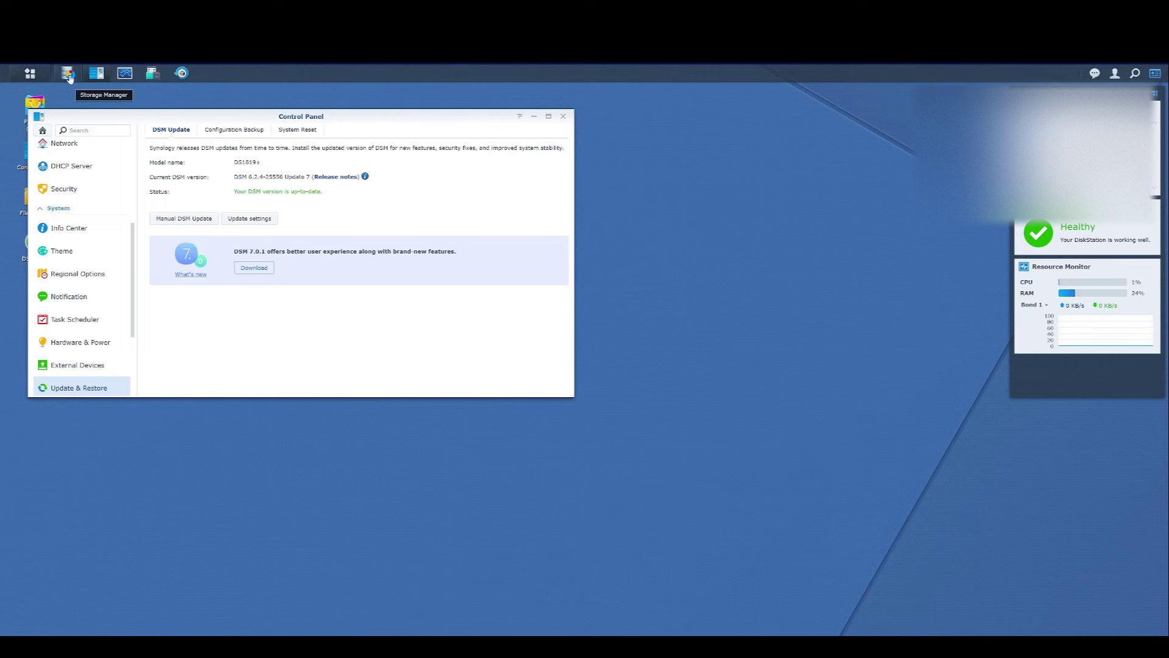
click(68, 74)
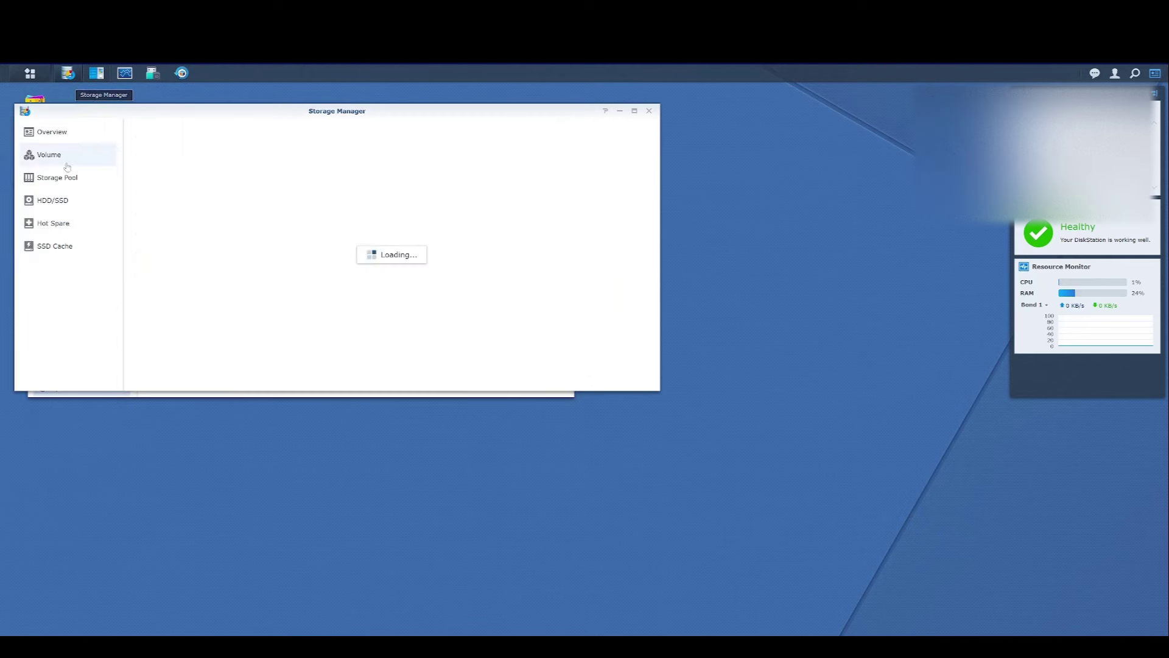
Review Storage Pool 1's details, then check the HDD/SSD, Hot Spare and SSD Cache pages
click(76, 181)
scroll(328, 263, down, 2)
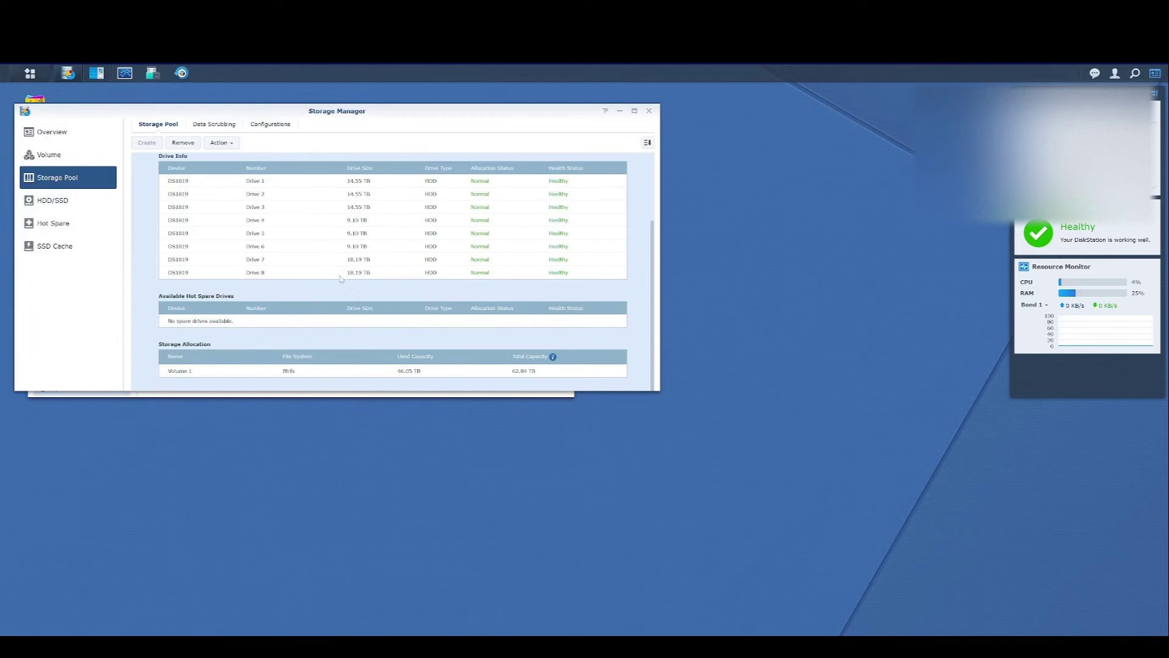
scroll(327, 263, up, 2)
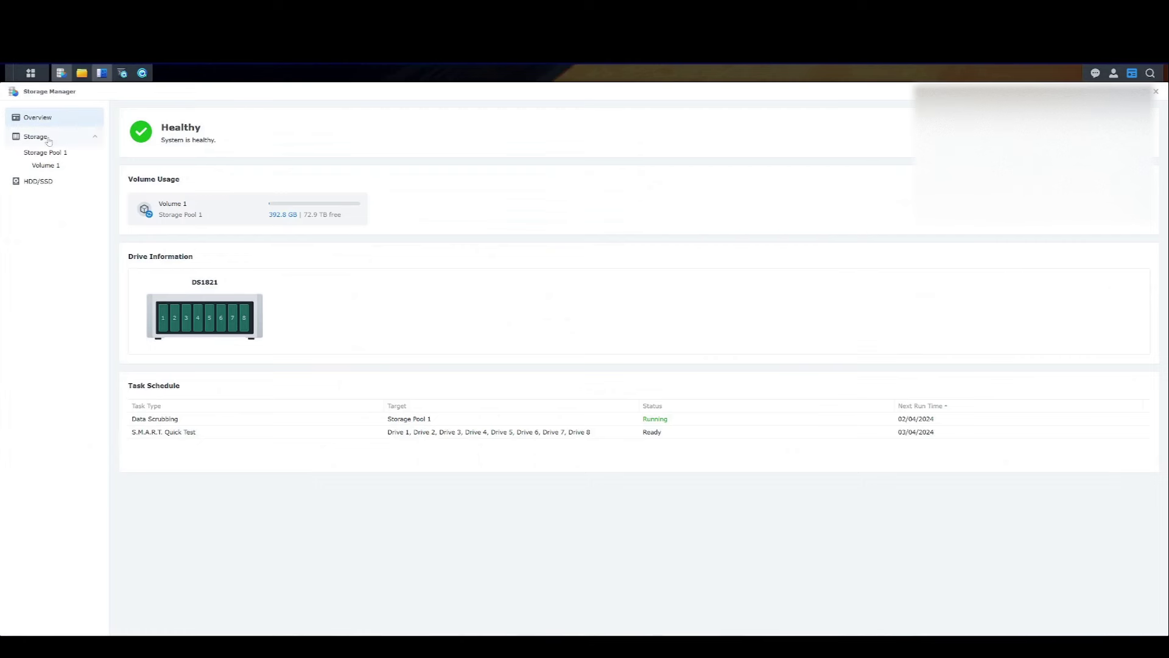
click(49, 140)
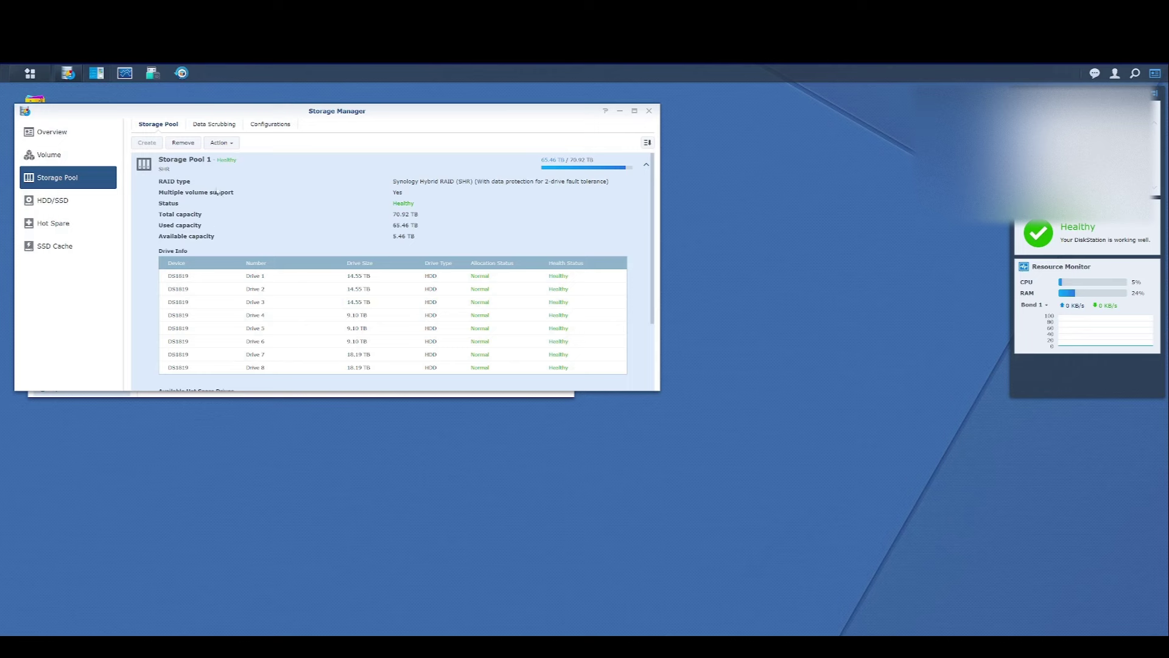
click(68, 201)
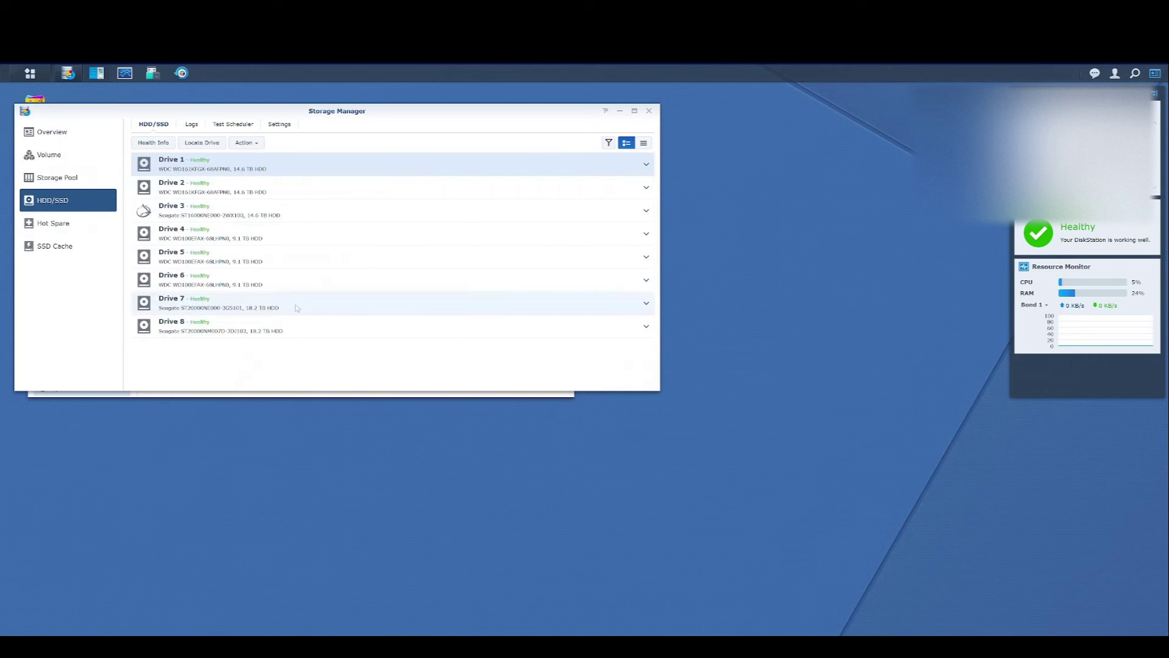
click(52, 224)
click(60, 246)
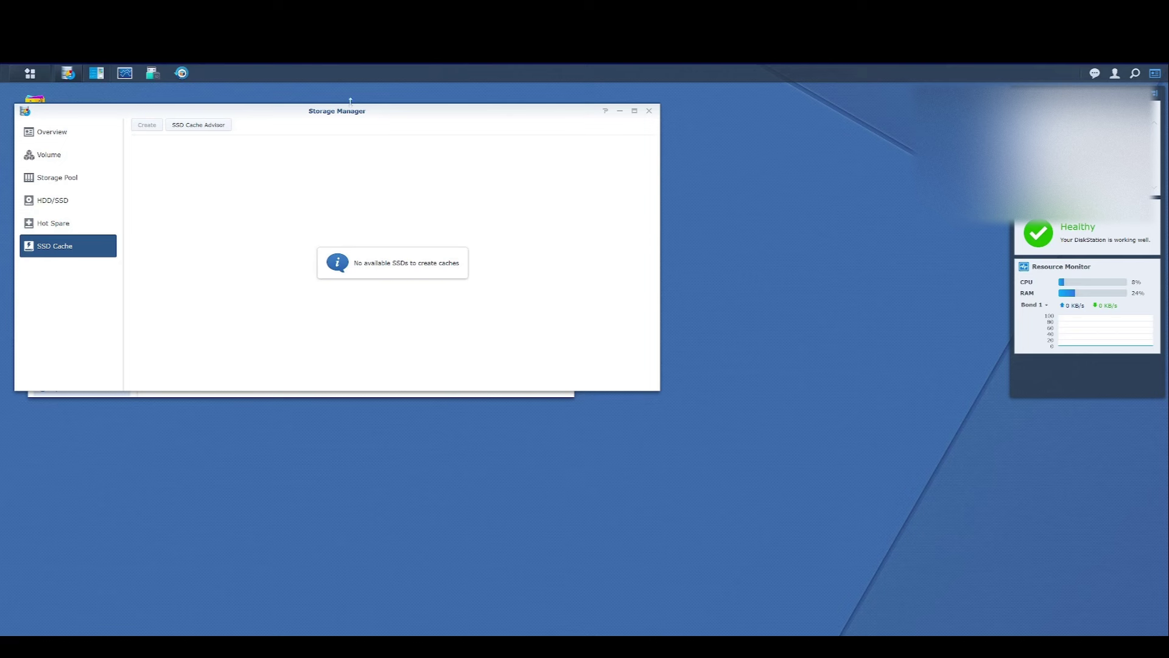
Check the running backup task's progress in Hyper Backup, then dismiss the wizard and close the window
click(181, 75)
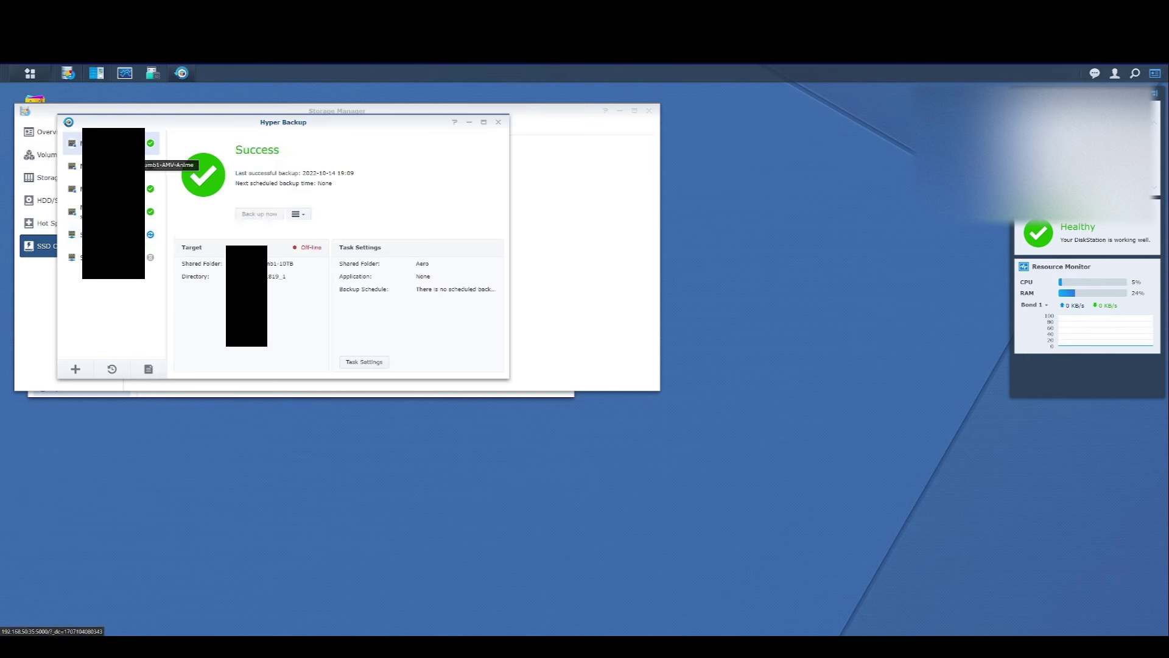
click(153, 238)
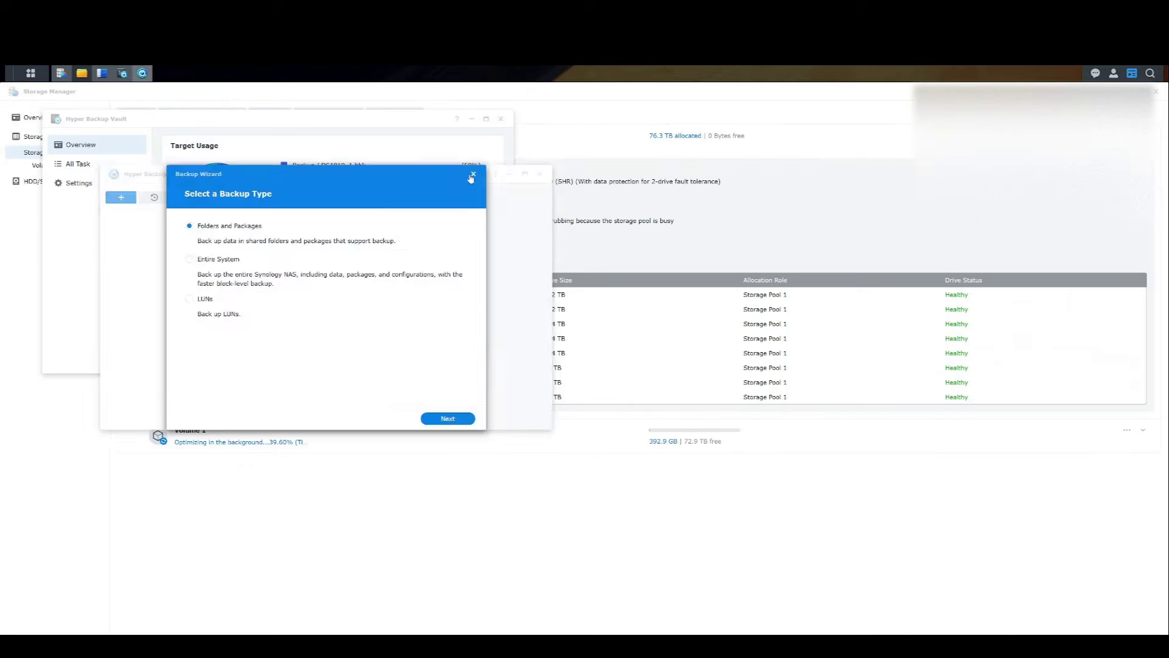
click(472, 174)
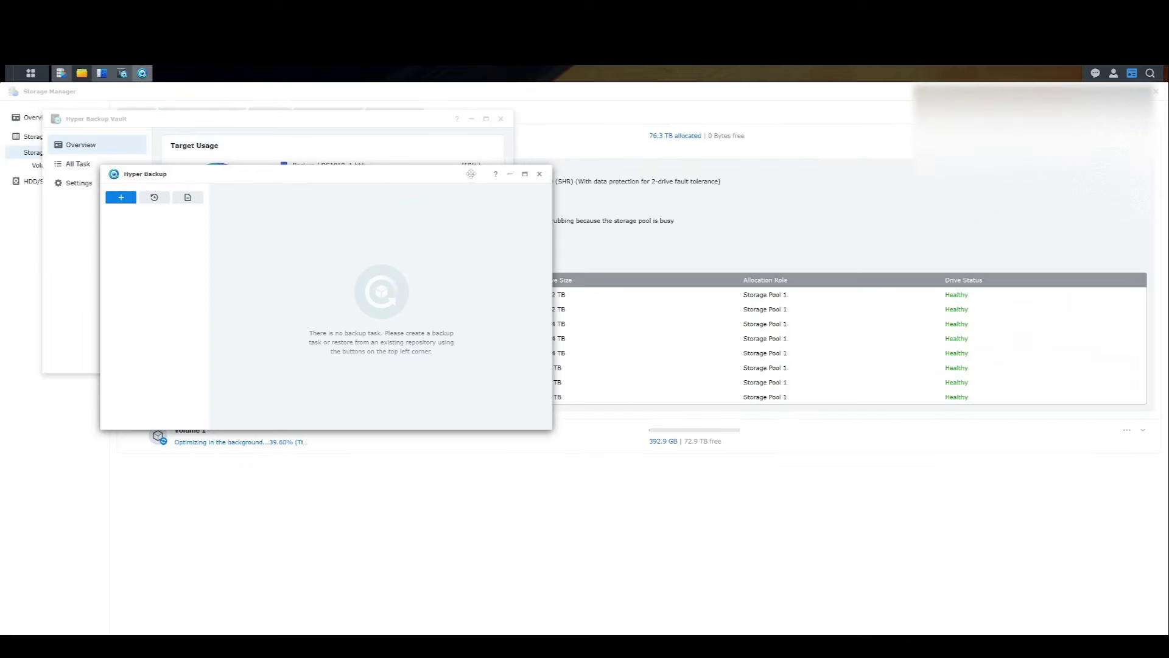
click(540, 176)
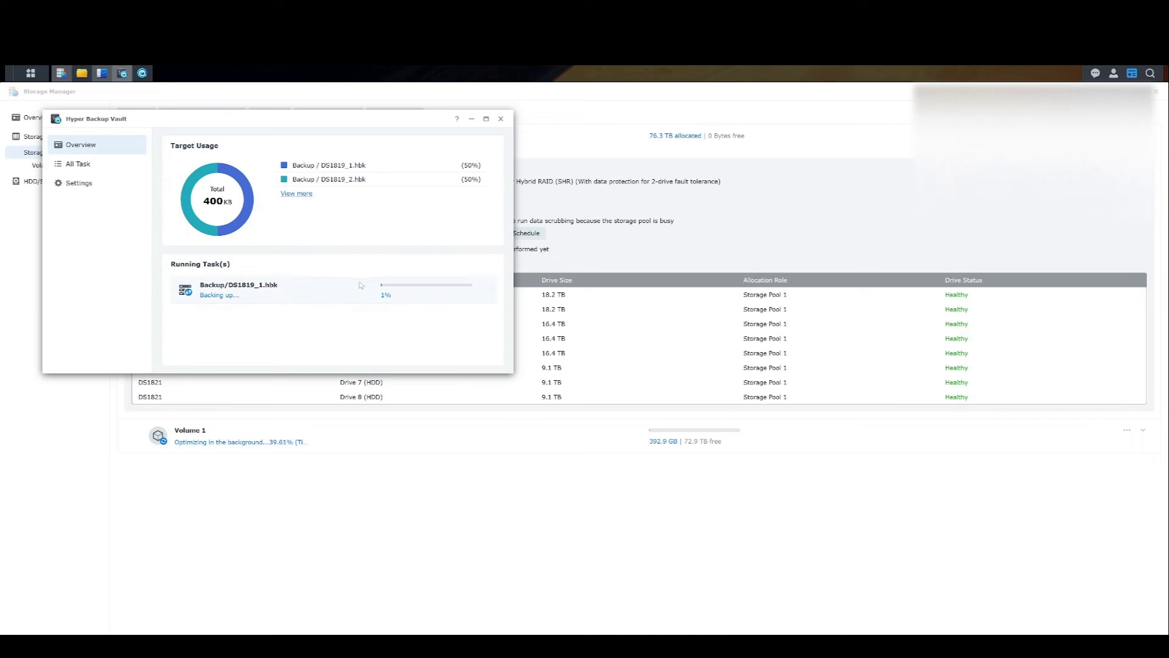
Select the running task, then view All Task and Overview in Hyper Backup Vault
click(228, 297)
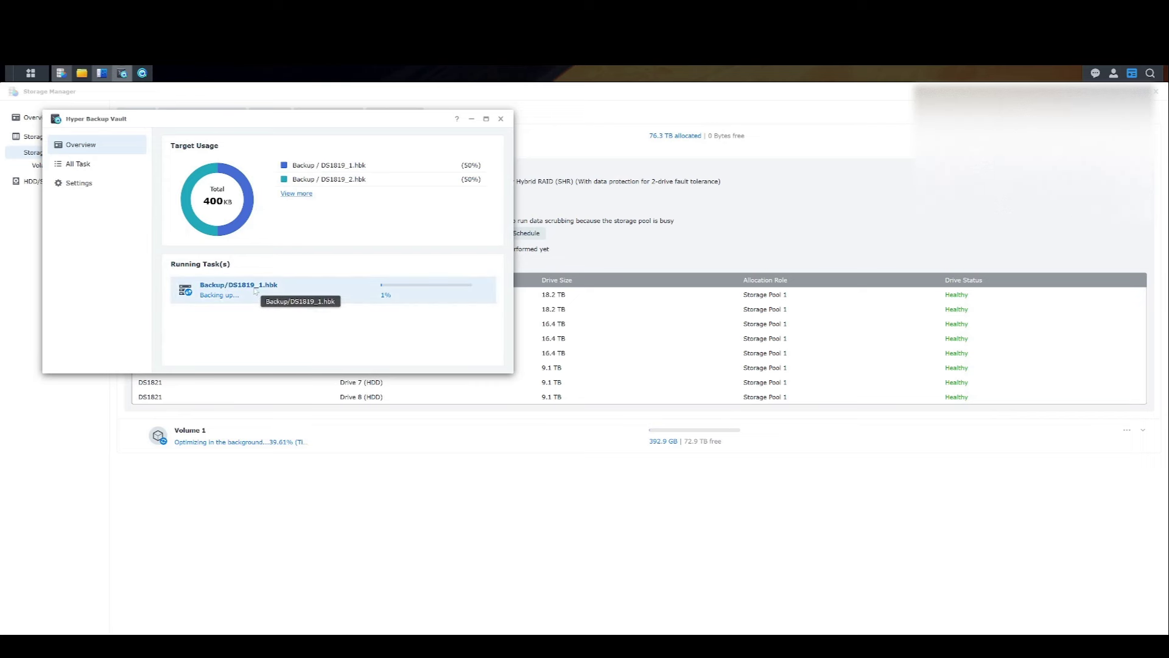
click(77, 170)
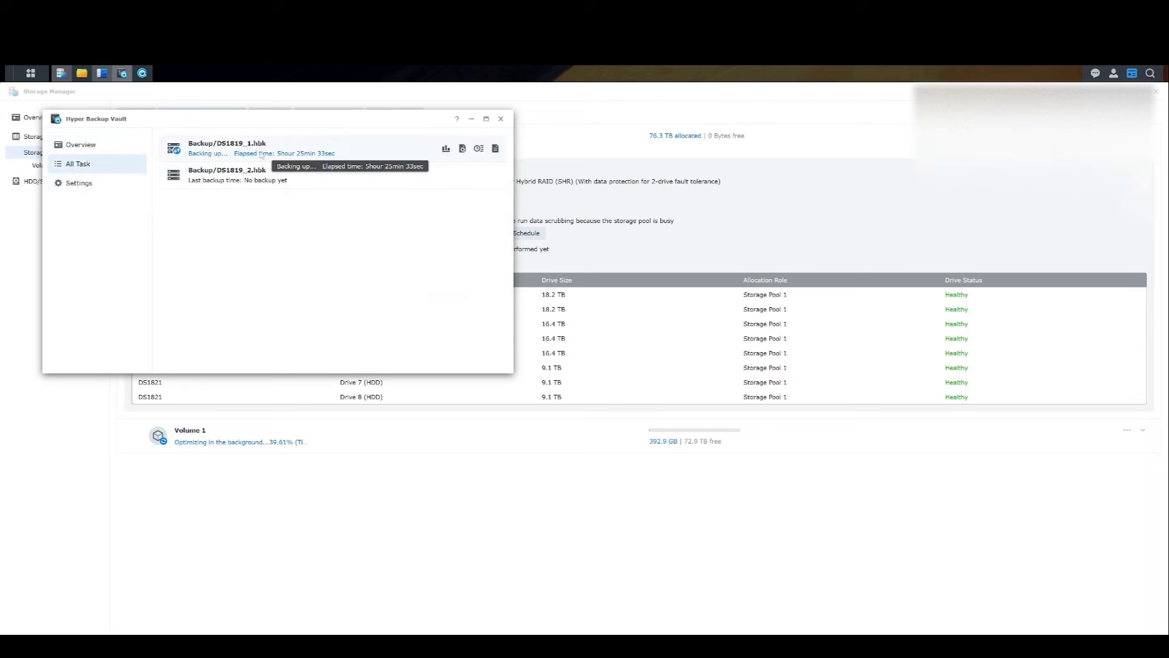
click(85, 148)
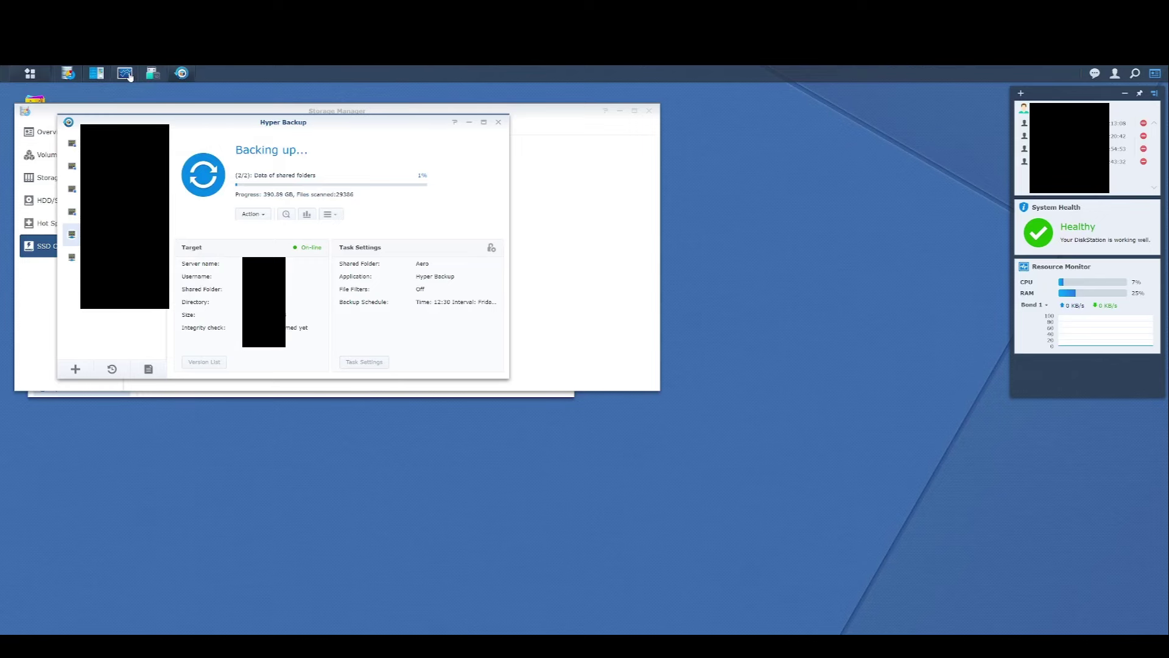
Check network throughput on Resource Monitor's Network tab, then show Storage Pool 1 in Storage Manager
click(126, 73)
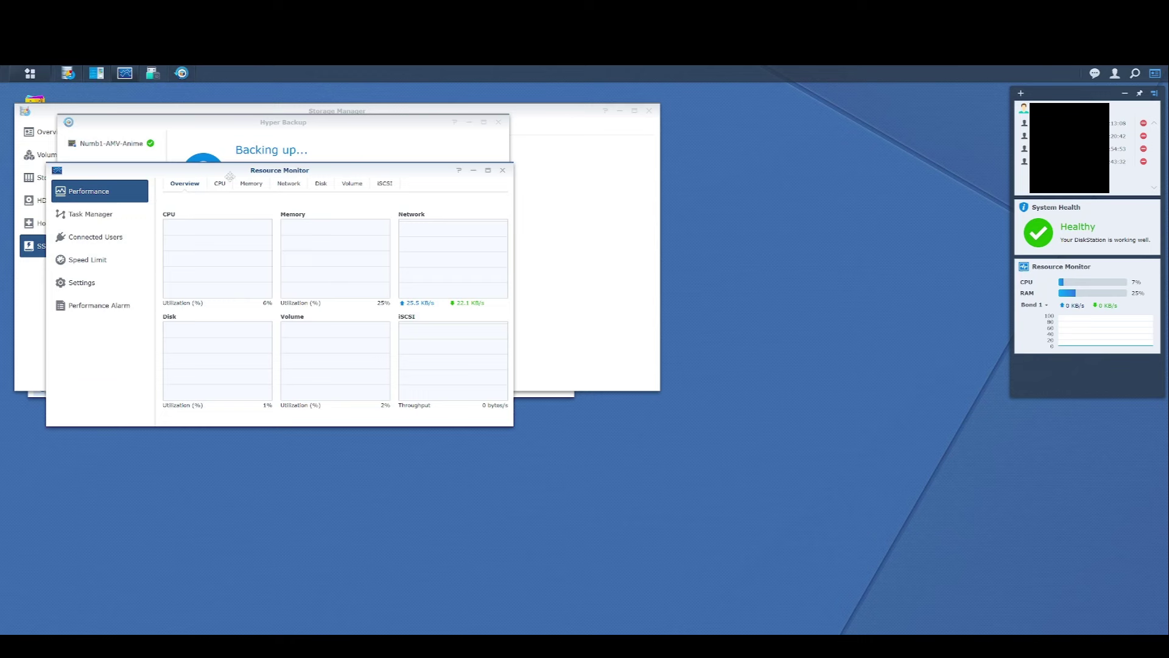
click(300, 190)
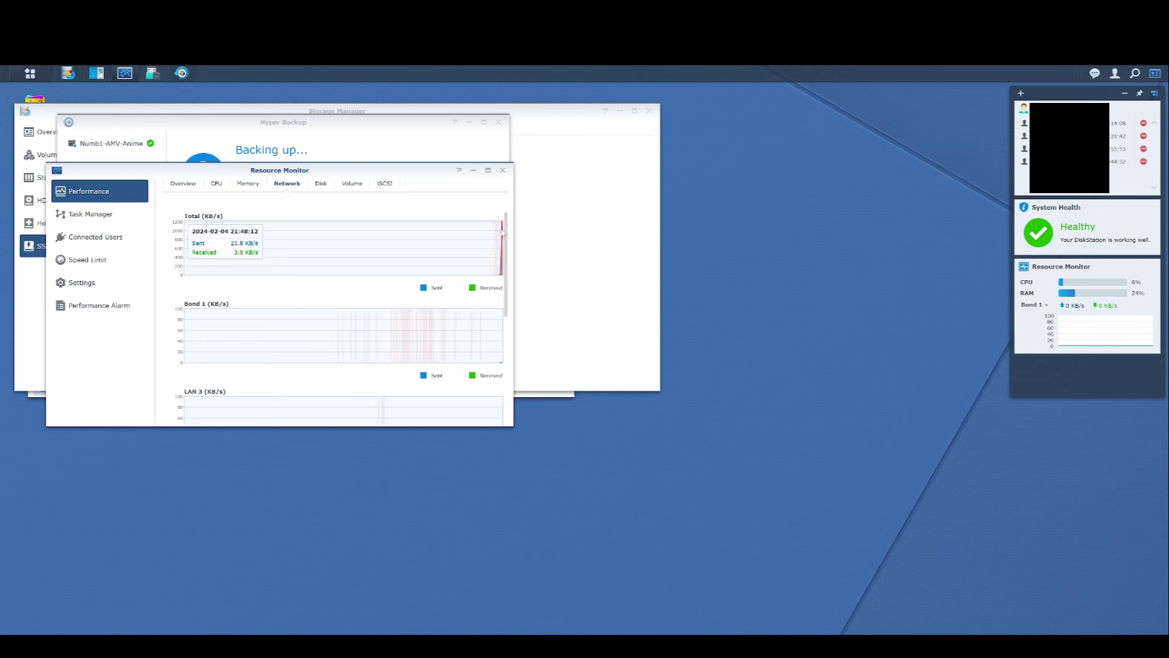
mouse_move(499, 231)
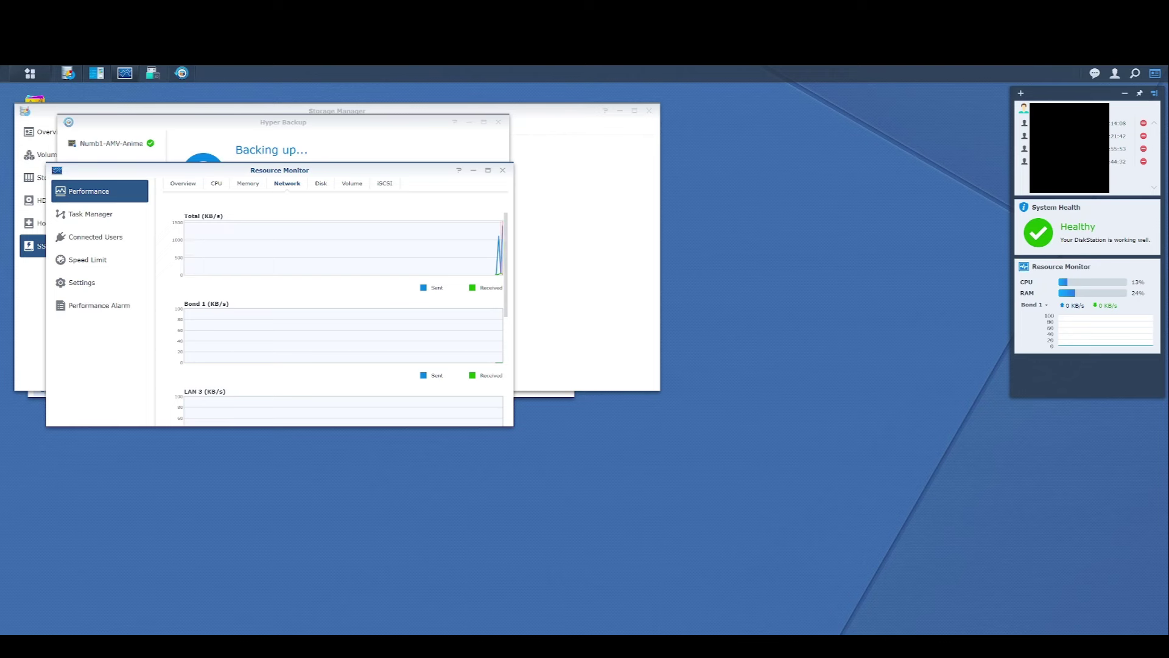
mouse_move(397, 645)
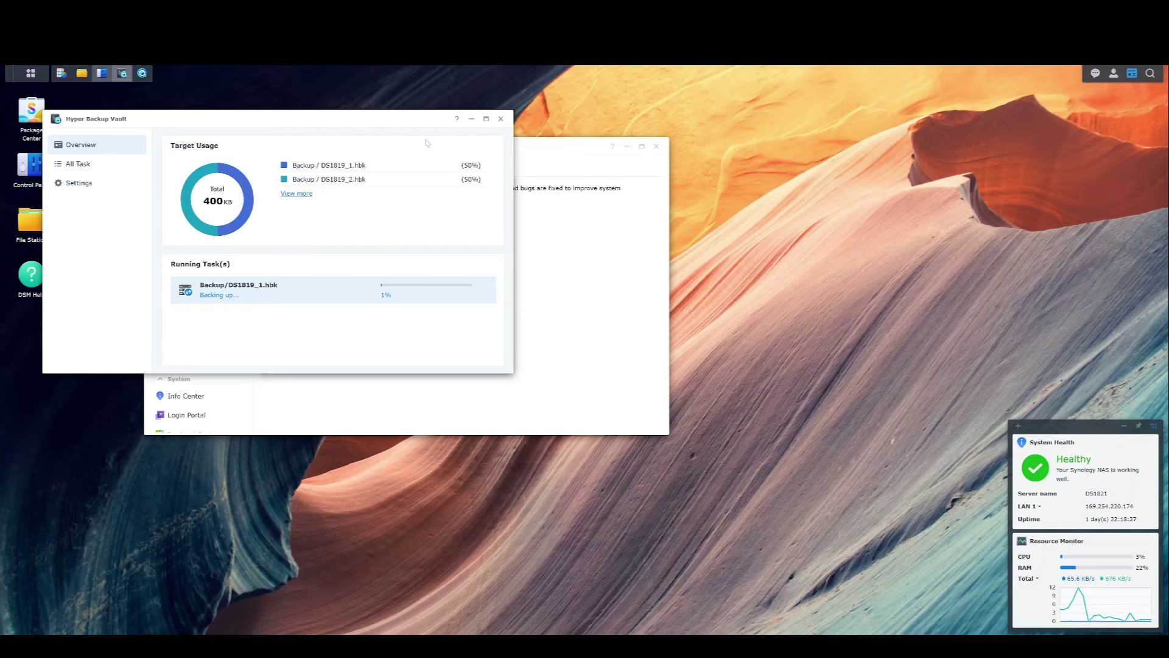
mouse_move(209, 207)
click(61, 73)
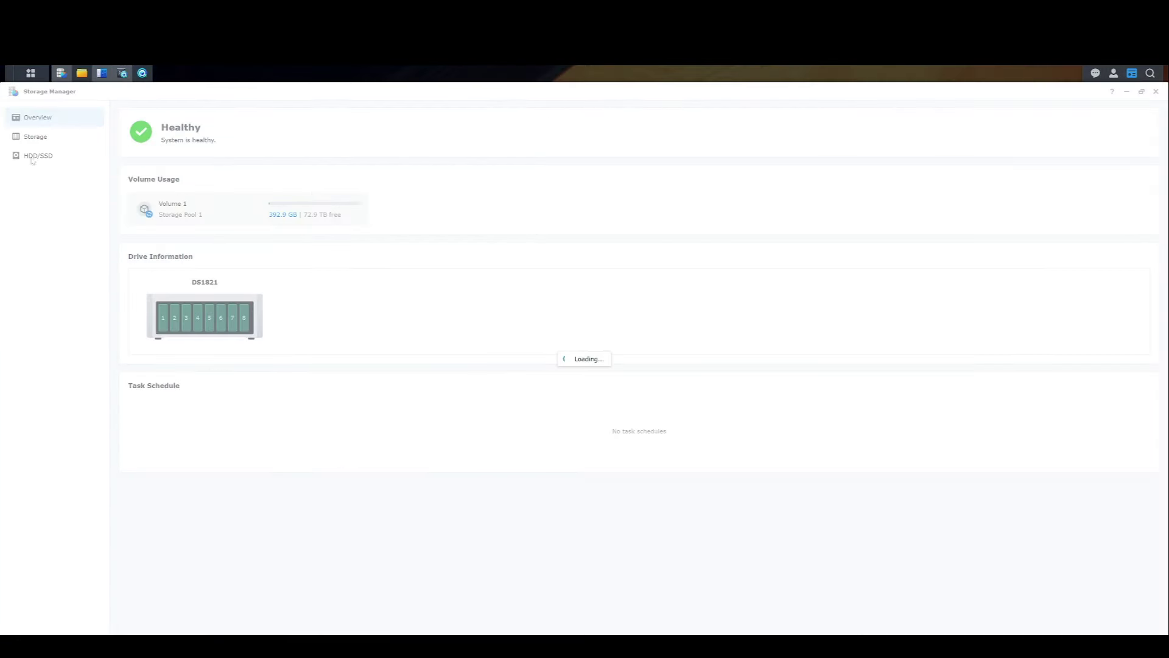
click(42, 138)
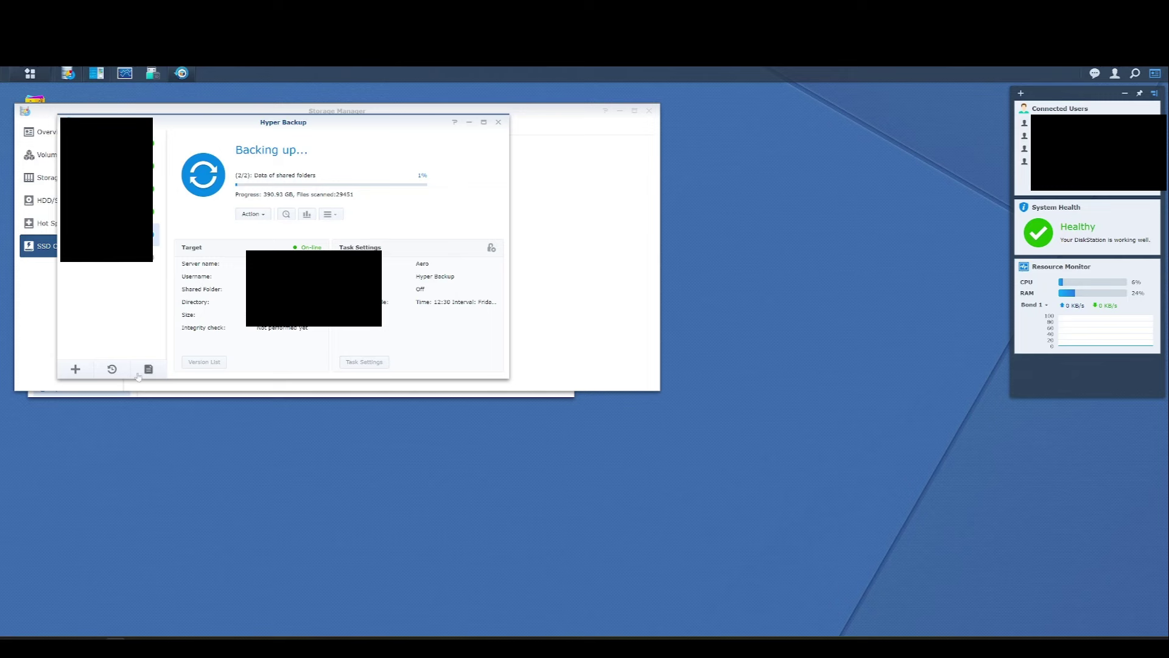
Start a data backup task to a remote NAS device that includes the Aero shared folder
click(70, 372)
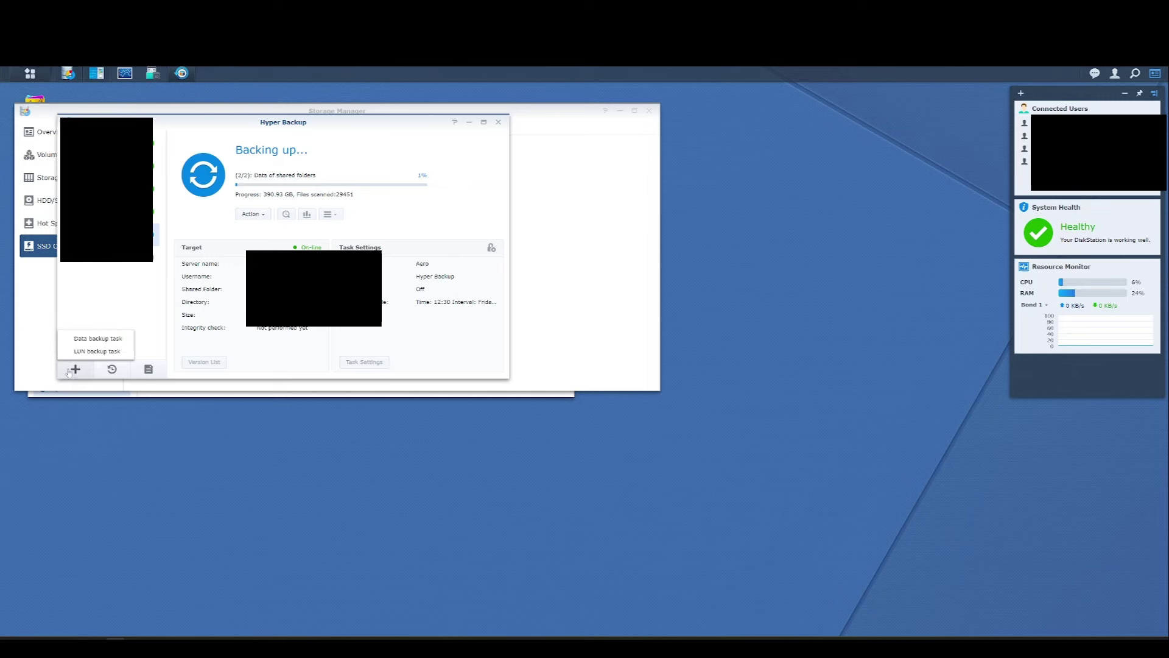
click(93, 337)
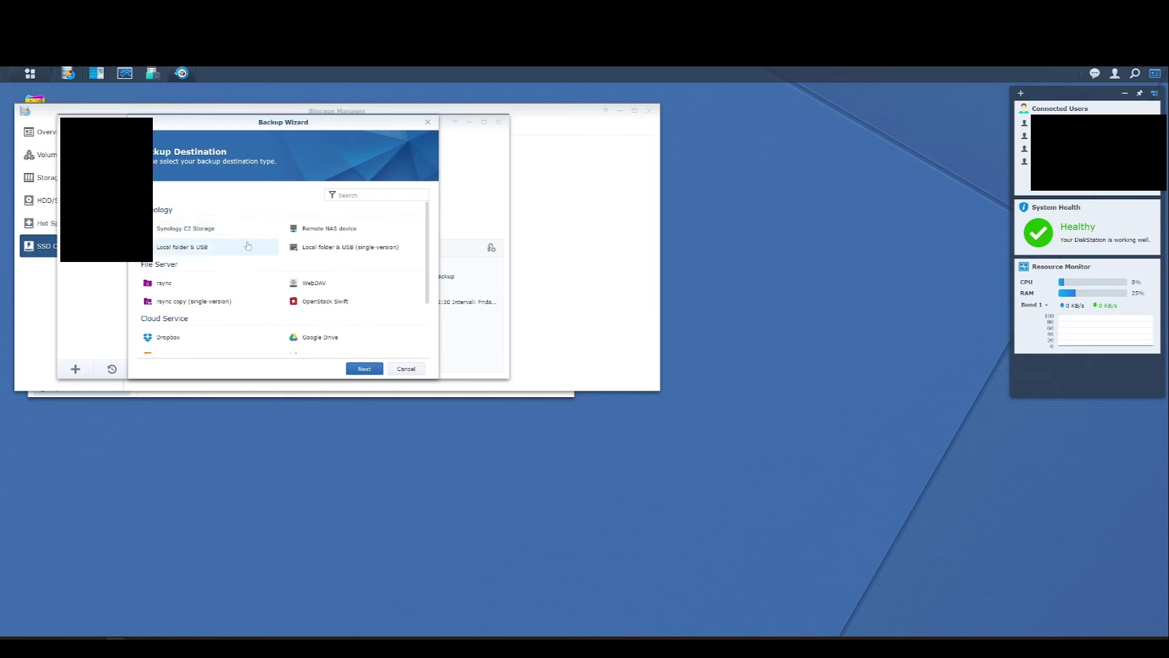
scroll(265, 243, down, 2)
scroll(266, 244, up, 2)
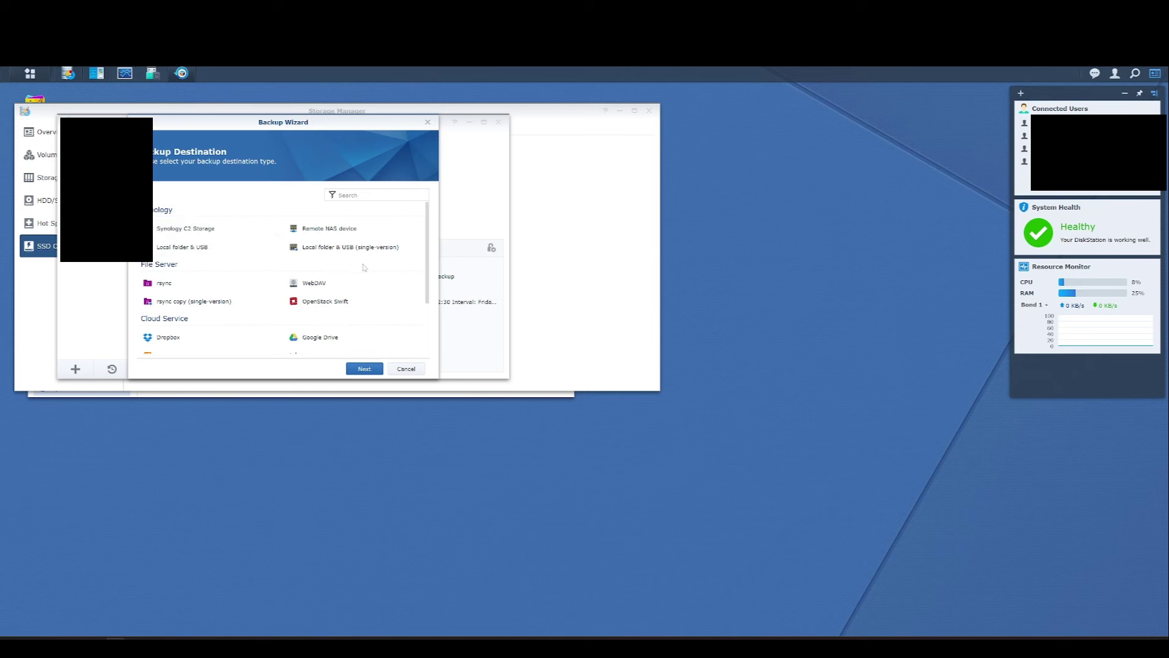
double_click(333, 232)
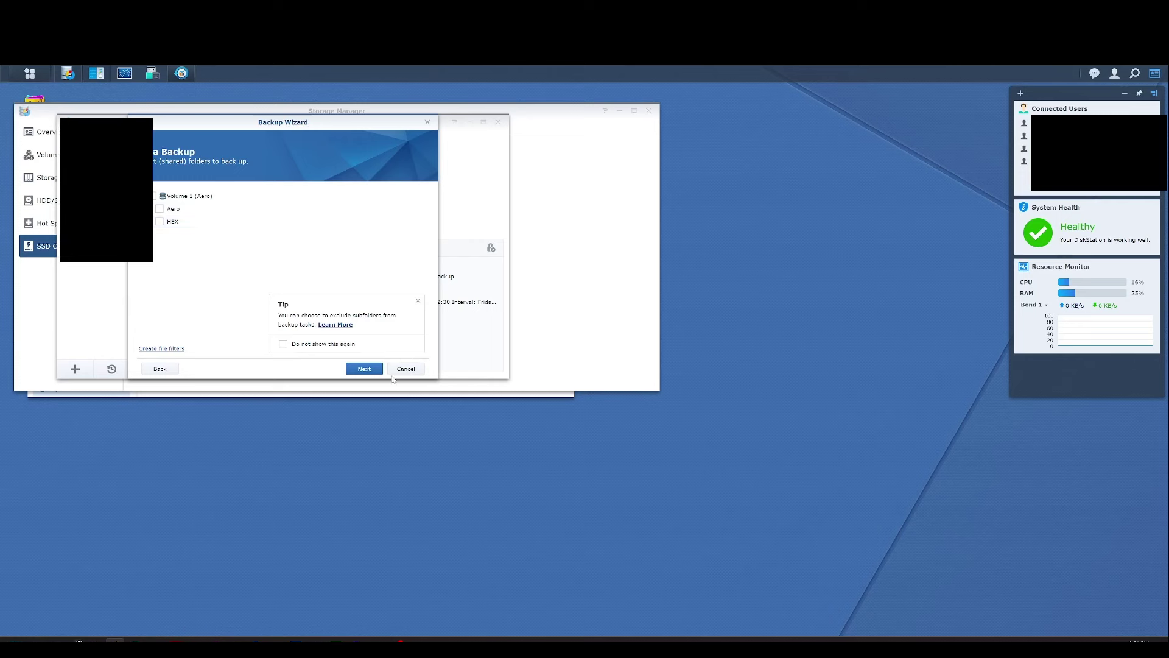
click(159, 209)
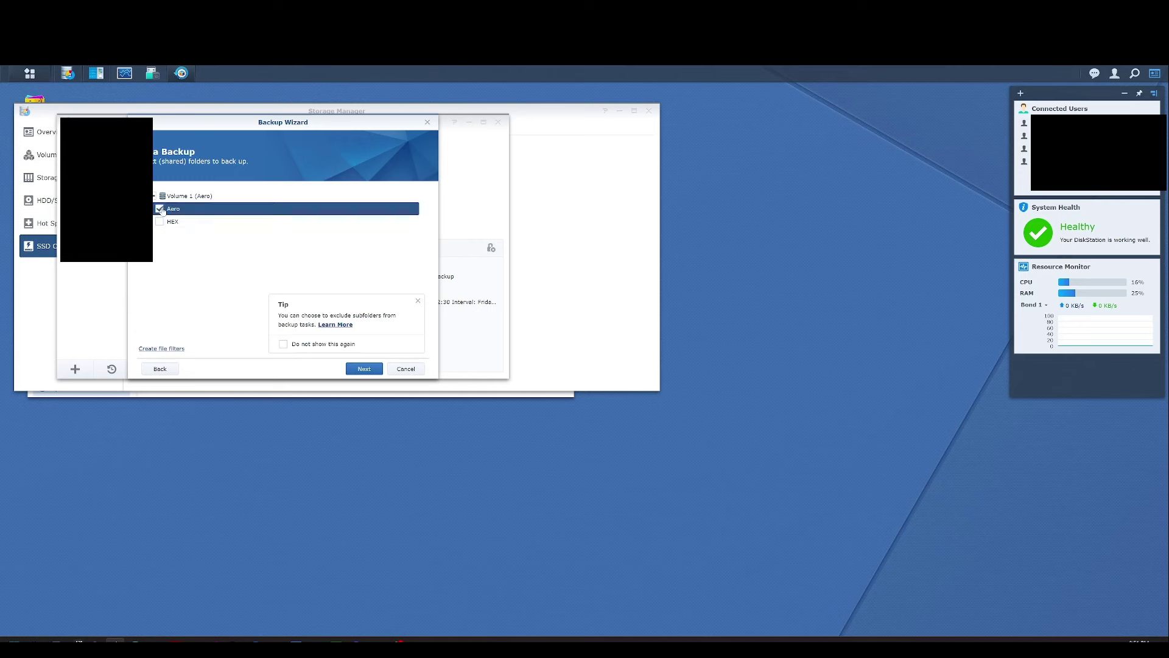
Advance past Application and Backup Settings to Rotation, then step back to Backup Settings
click(365, 371)
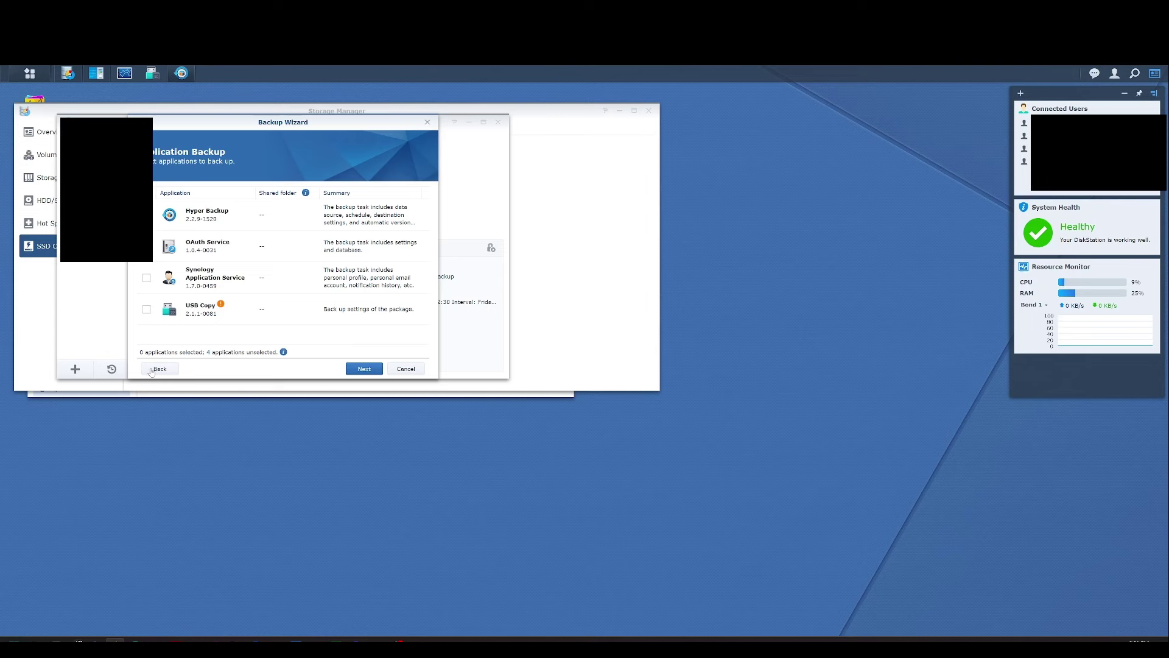
click(364, 368)
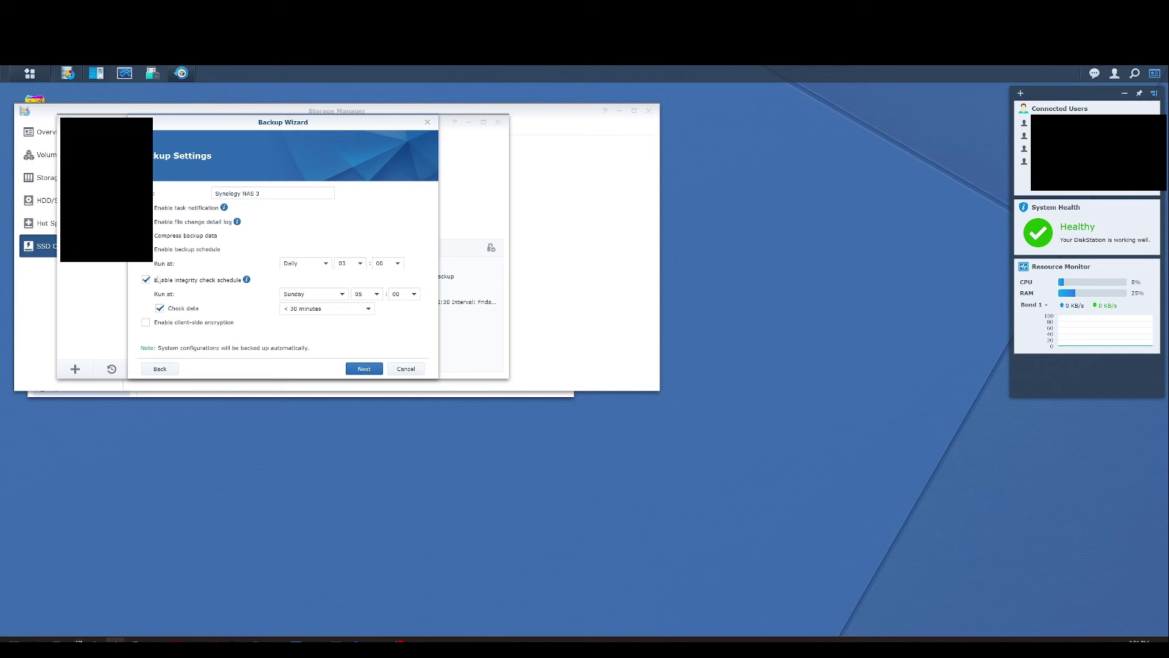
click(376, 369)
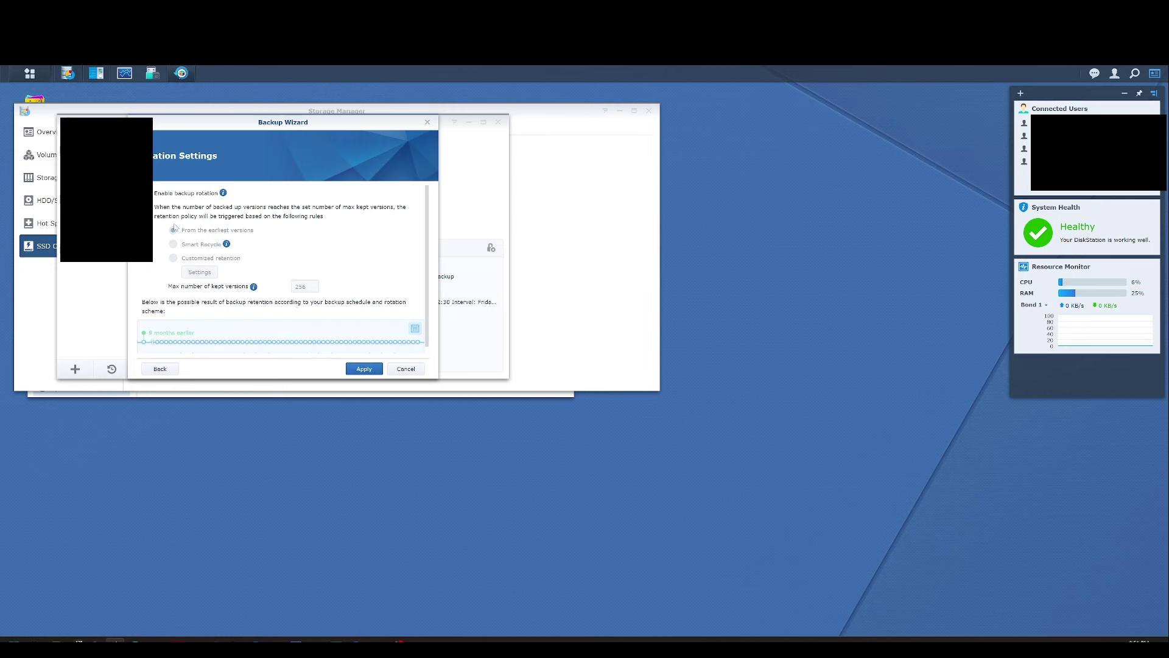
click(160, 369)
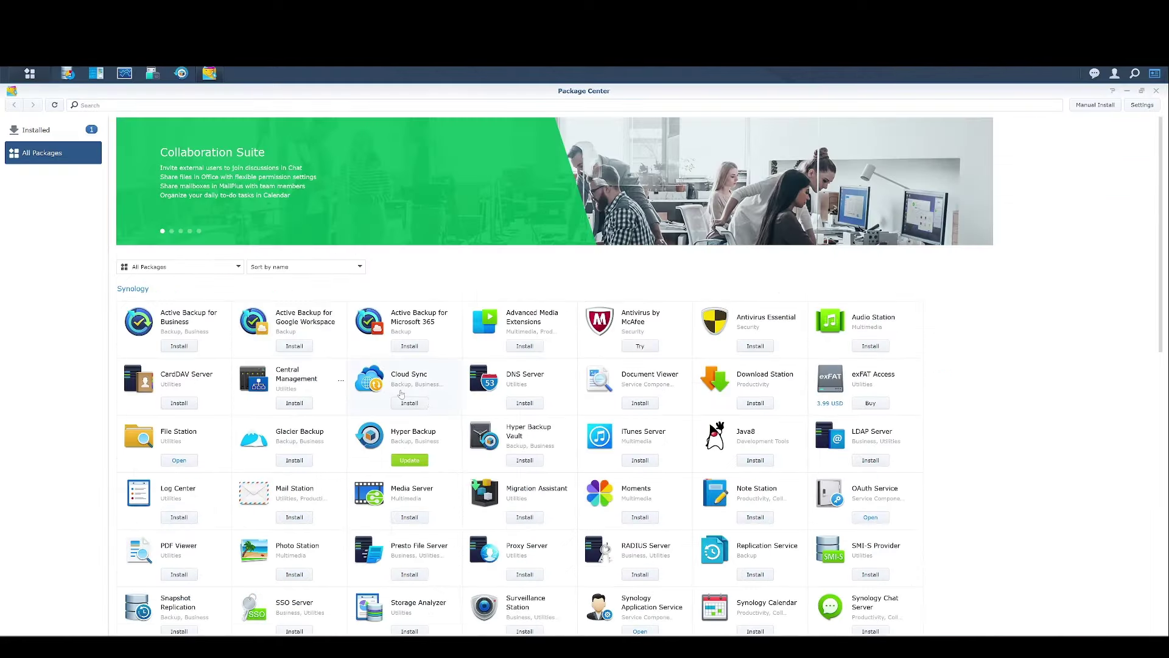
scroll(503, 397, down, 5)
scroll(503, 397, down, 3)
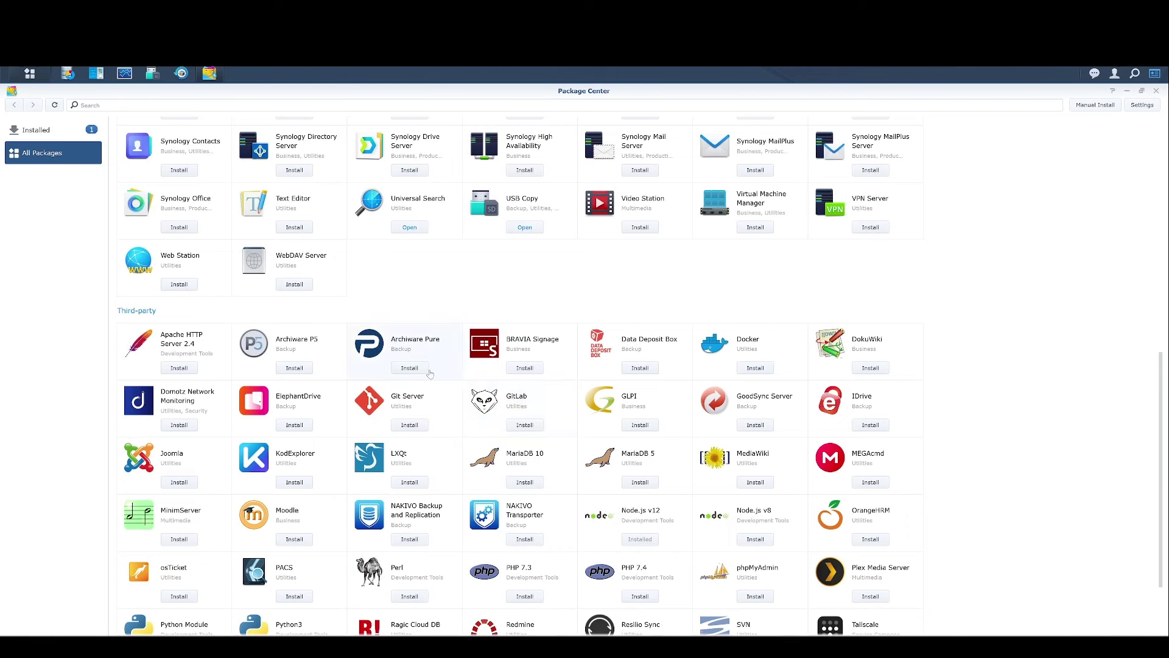
scroll(463, 426, down, 3)
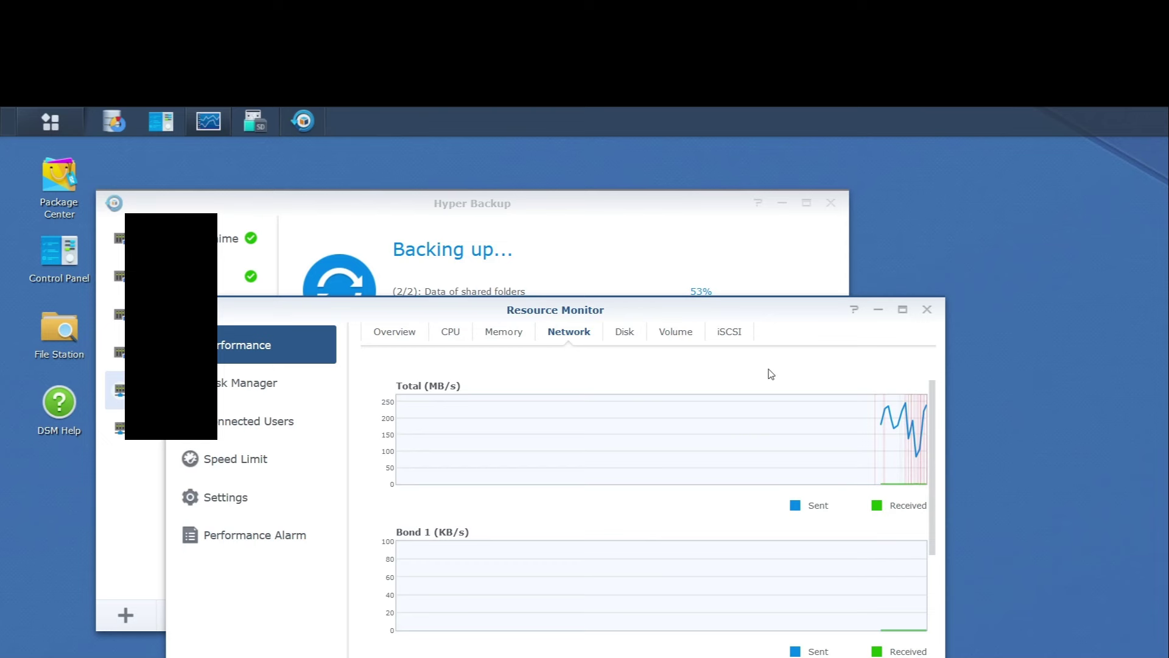
Shift Resource Monitor right and bring its Network performance chart in front of Hyper Backup
drag(685, 306, 842, 318)
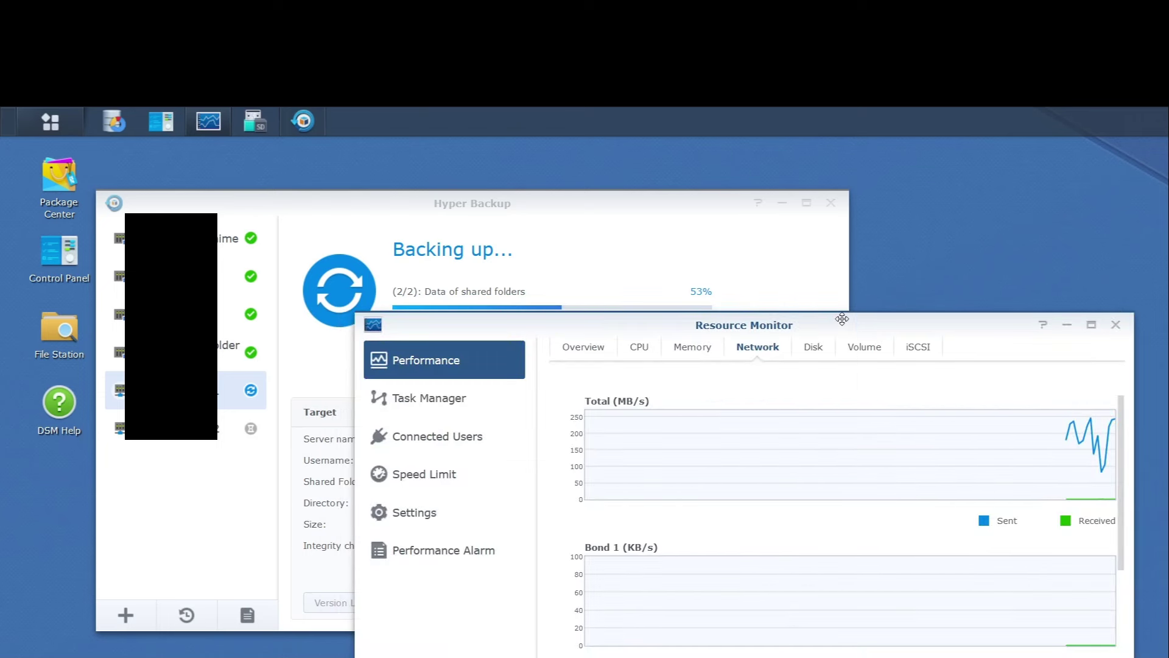
click(626, 223)
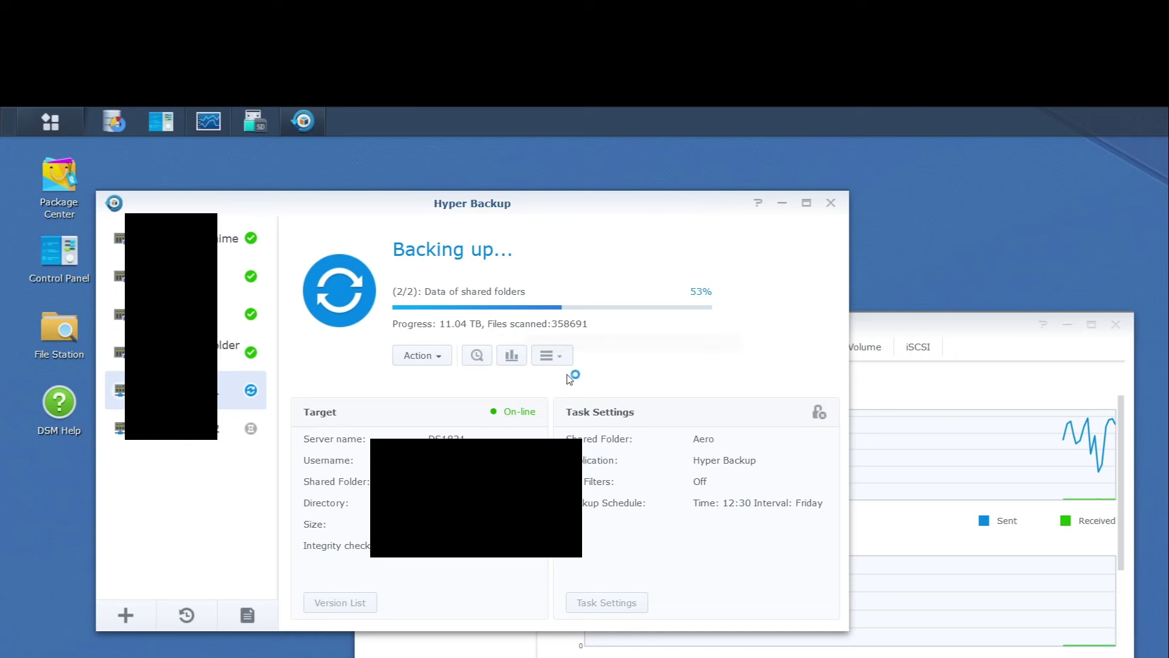
click(999, 329)
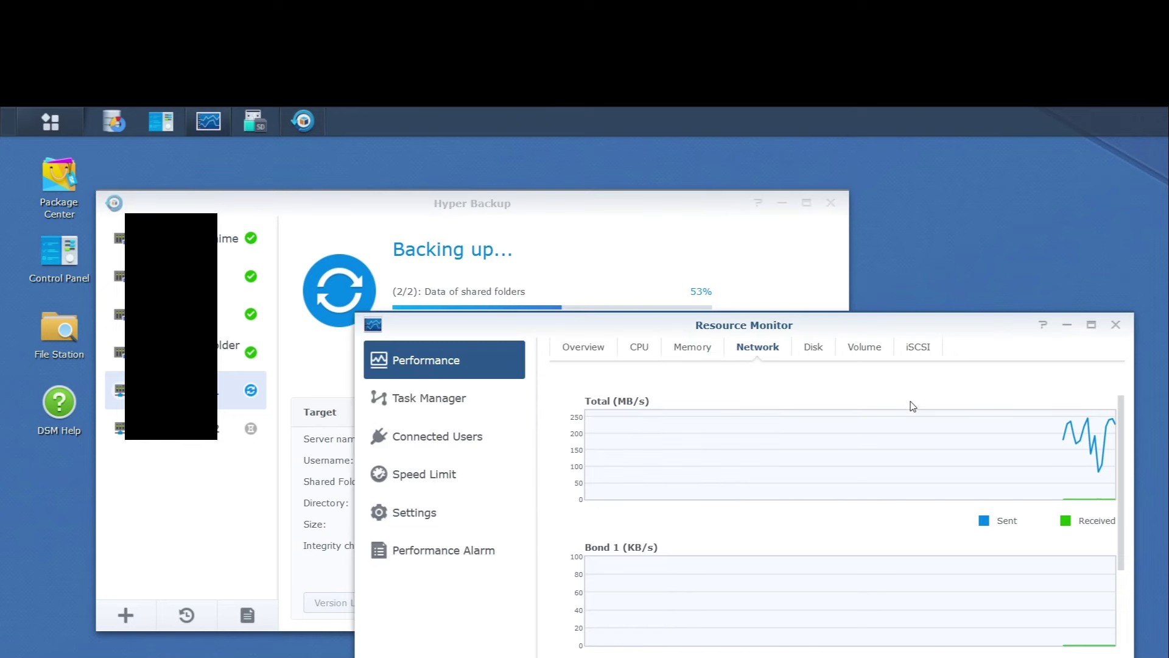
mouse_move(1074, 427)
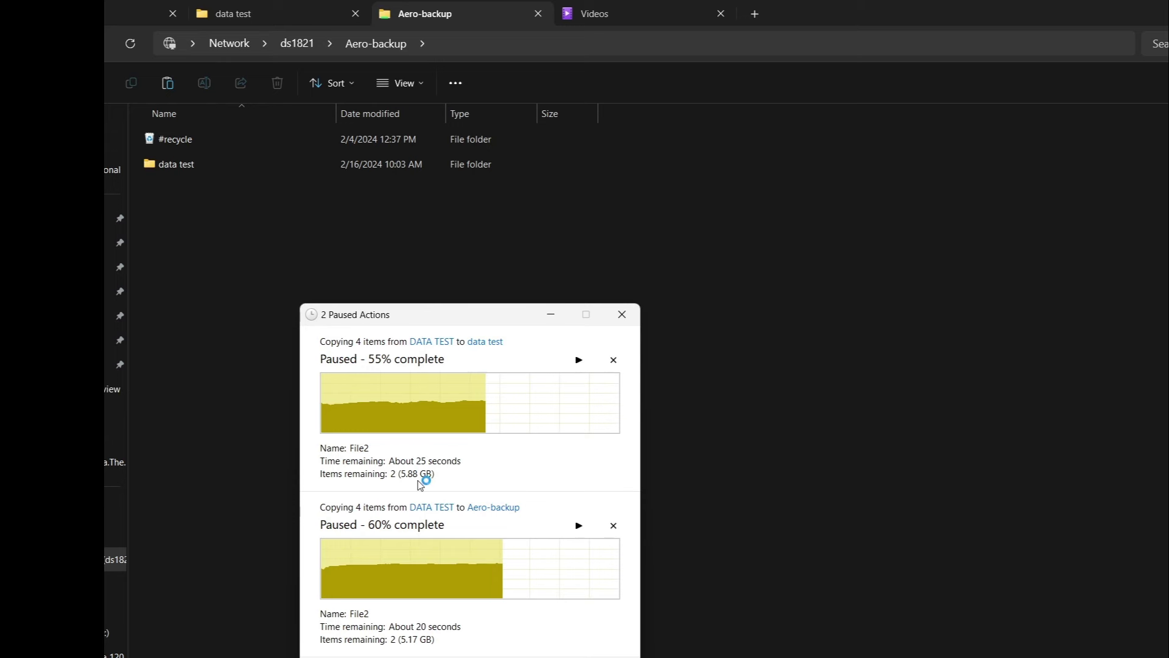
Resume the DATA TEST to Aero-backup copy, pause it at 82%, then resume it
click(578, 525)
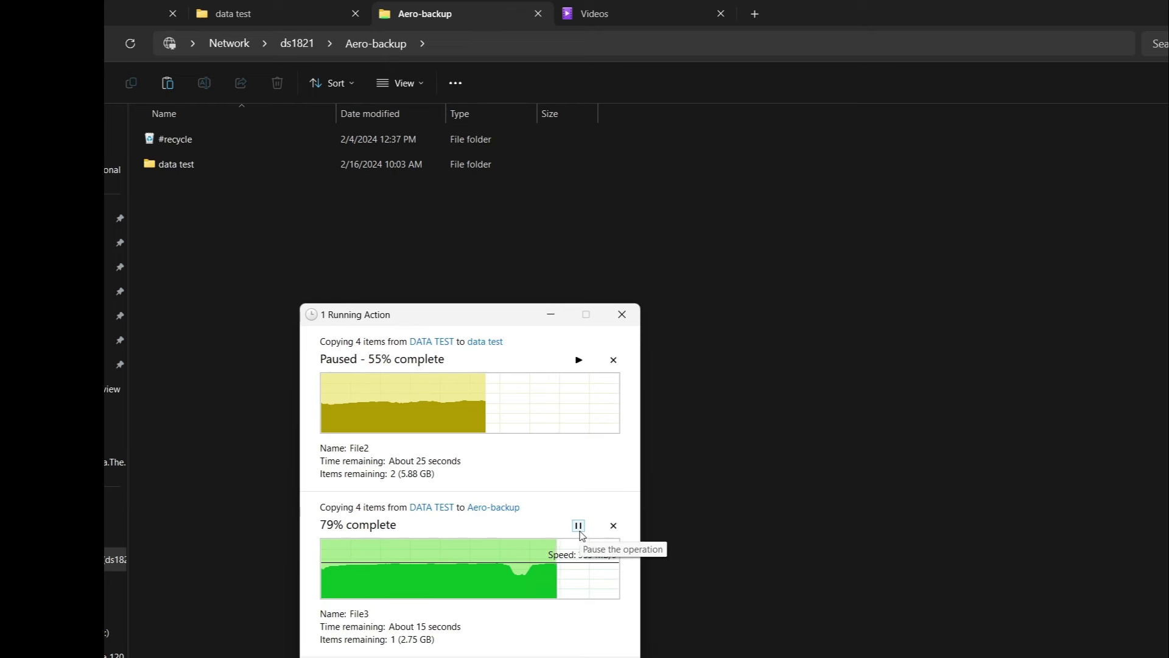
click(579, 527)
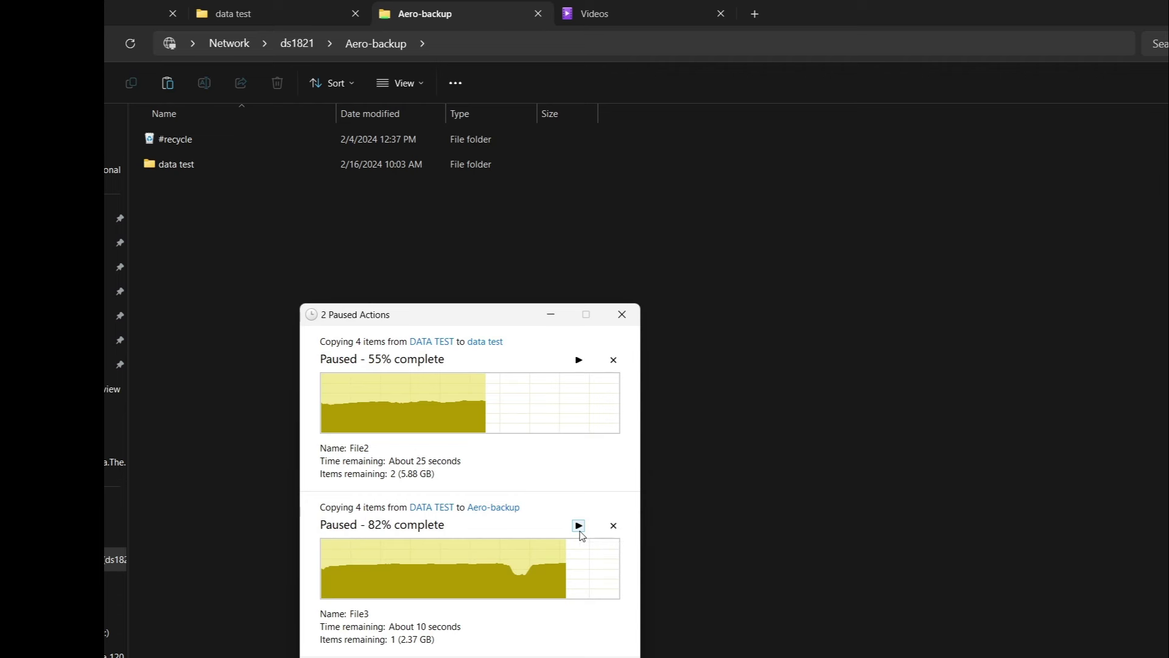
click(581, 532)
Resume the Aero-backup copy and Storage Pool 1 data scrubbing, then dismiss the scrubbing popup
click(578, 525)
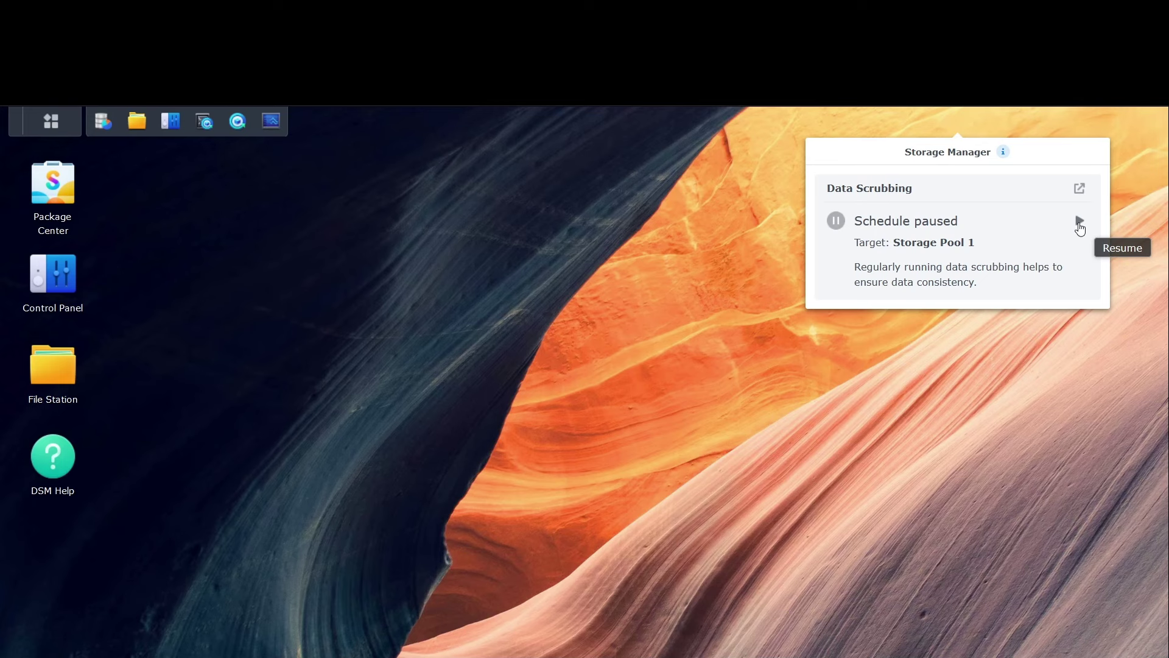
click(1080, 223)
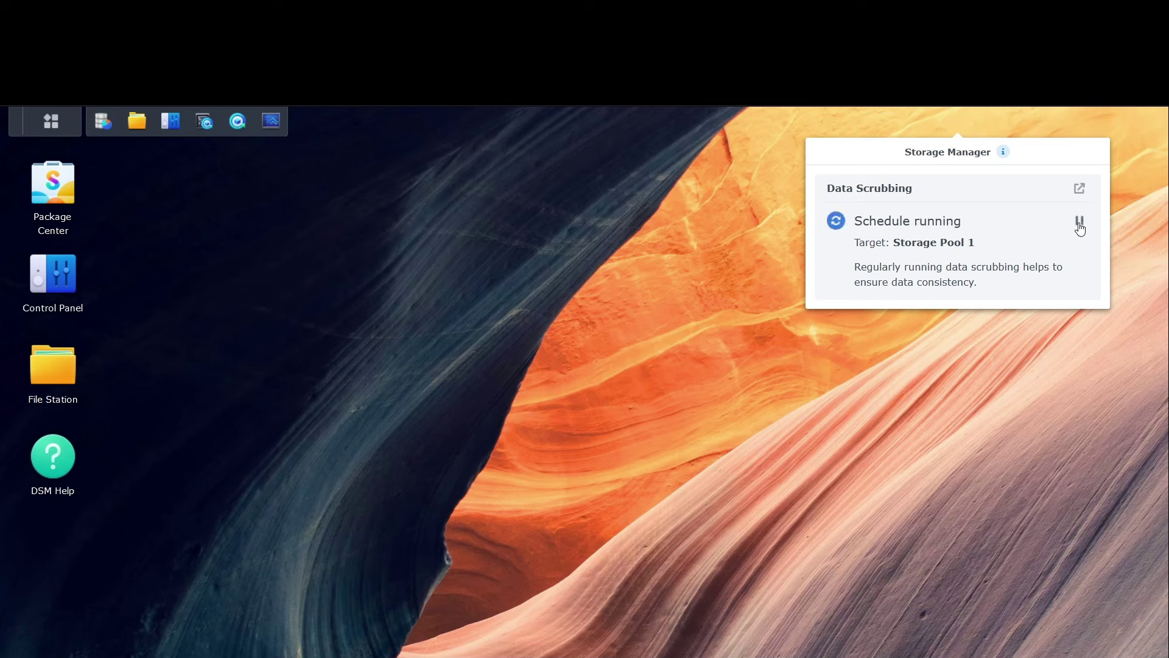
click(1127, 186)
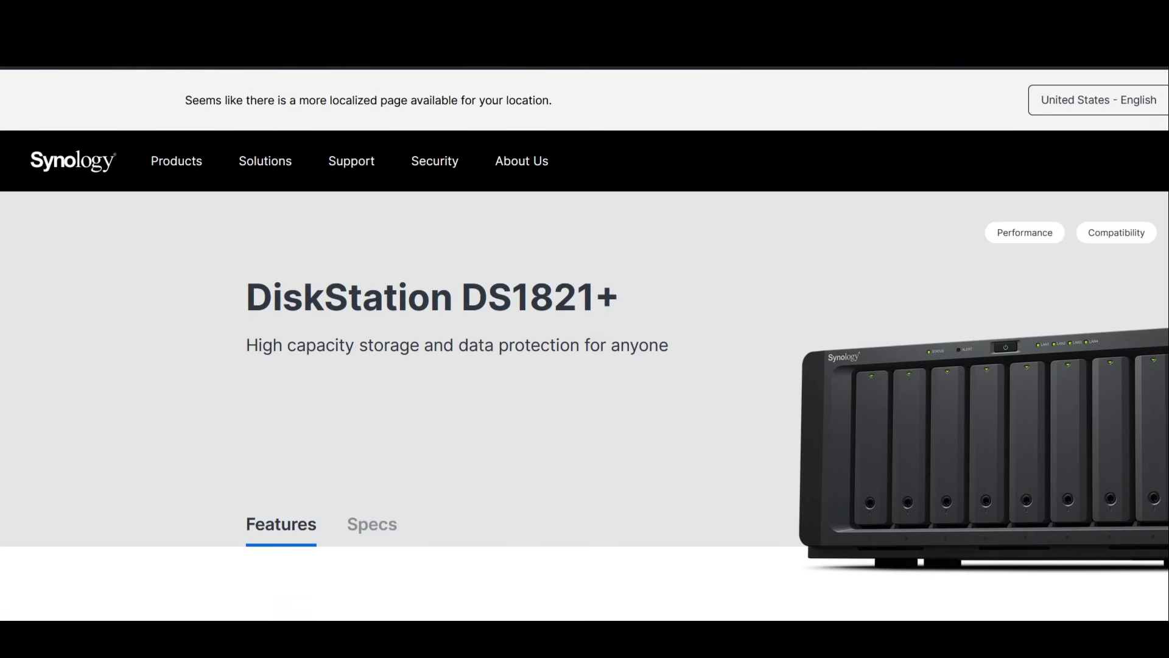
Scroll the DS1821+ Specs to the Hardware CPU table: AMD Ryzen V1500B, 4-core 2.2 GHz
scroll(389, 448, down, 1)
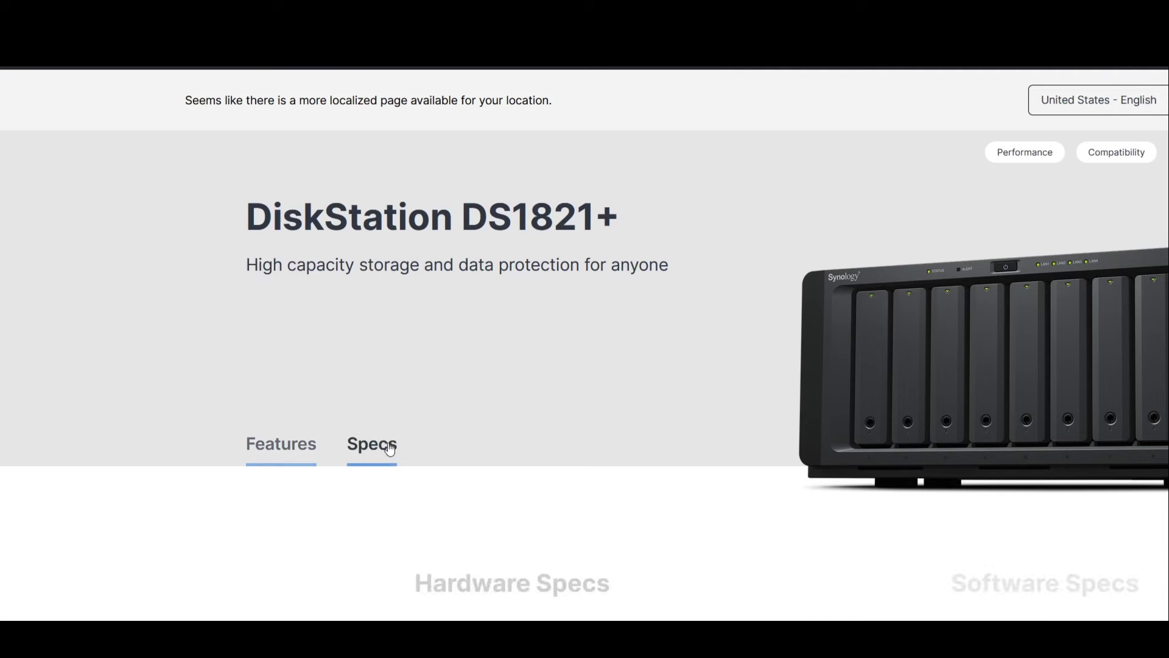
scroll(839, 423, down, 3)
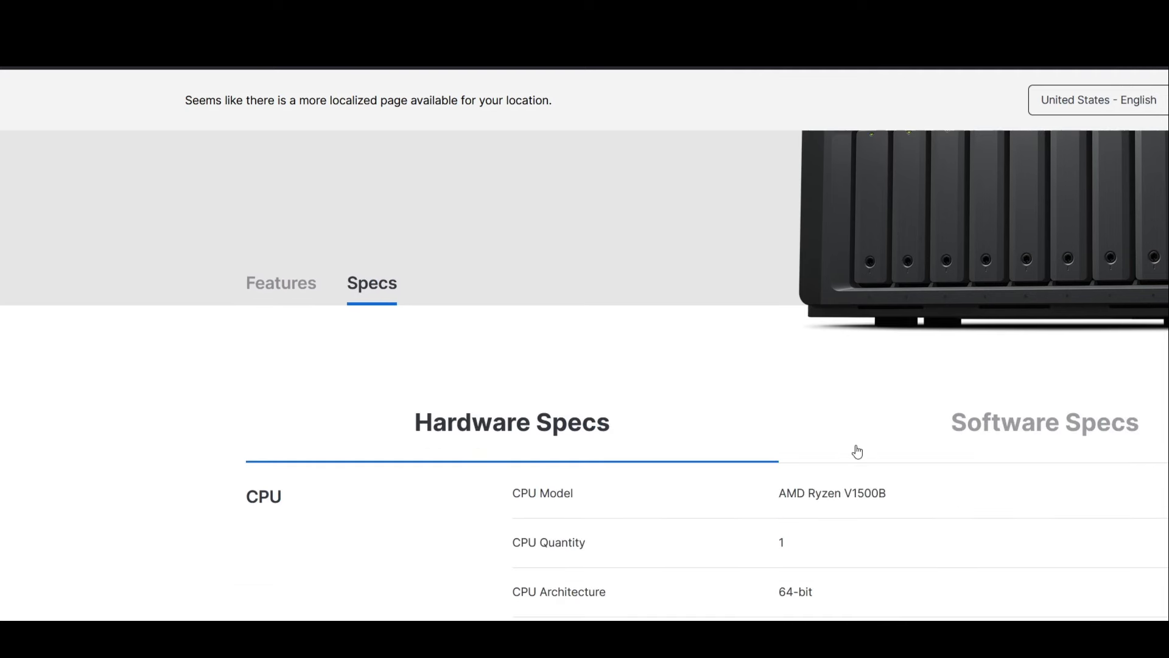
scroll(840, 447, down, 2)
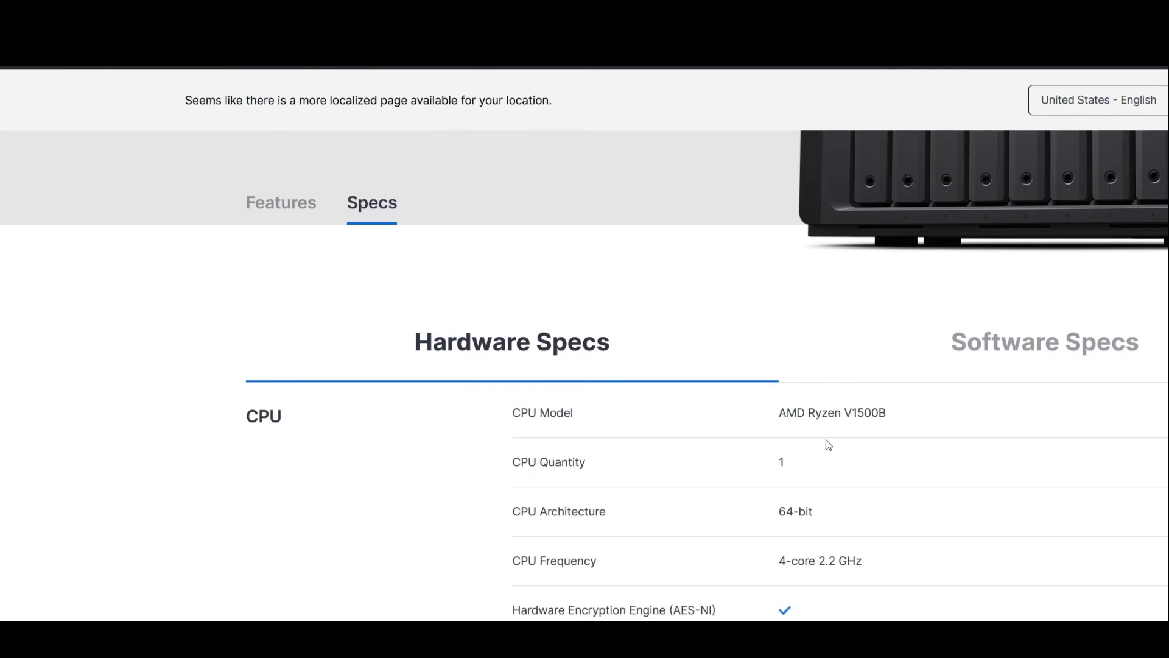
scroll(828, 444, up, 3)
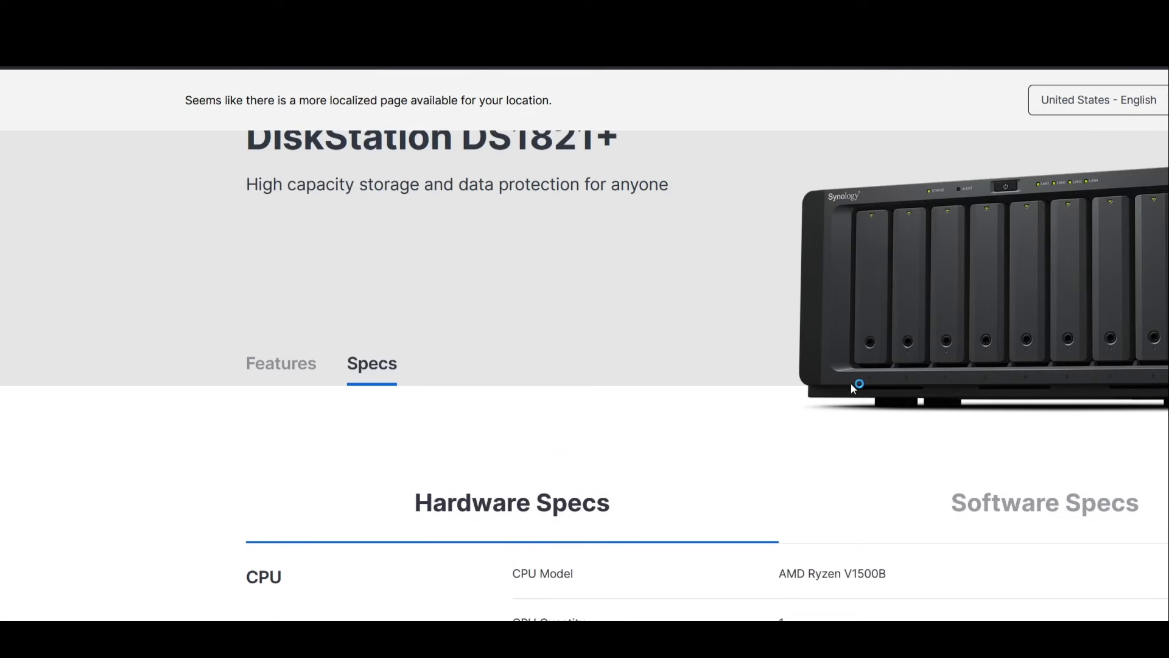
scroll(852, 388, up, 1)
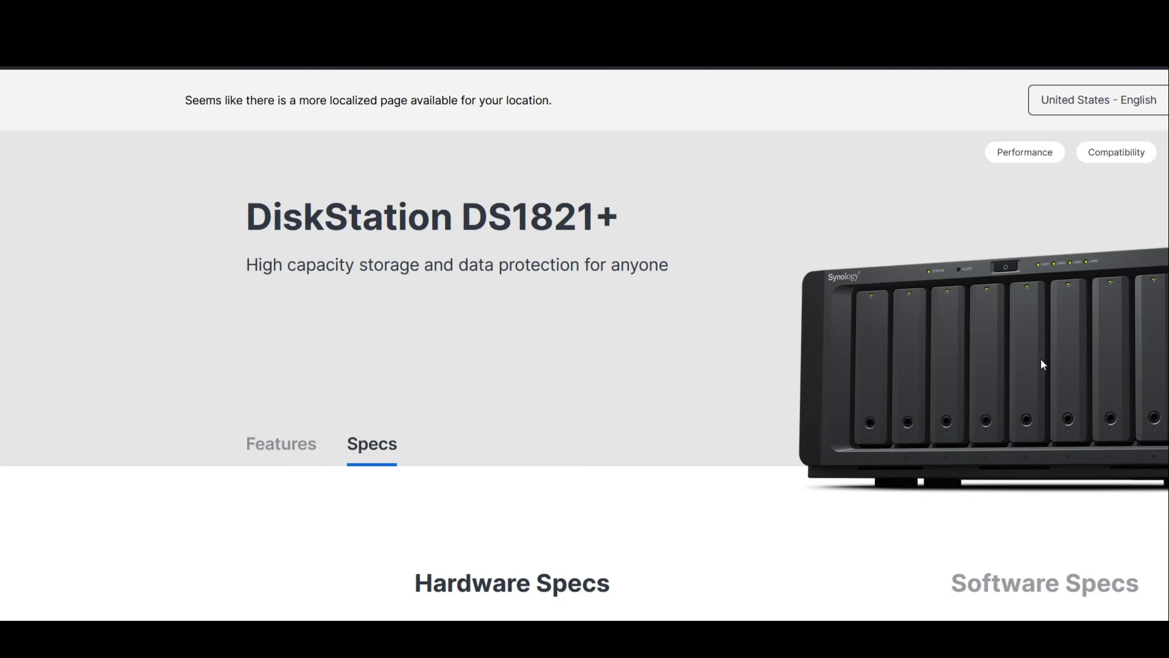
scroll(842, 463, down, 4)
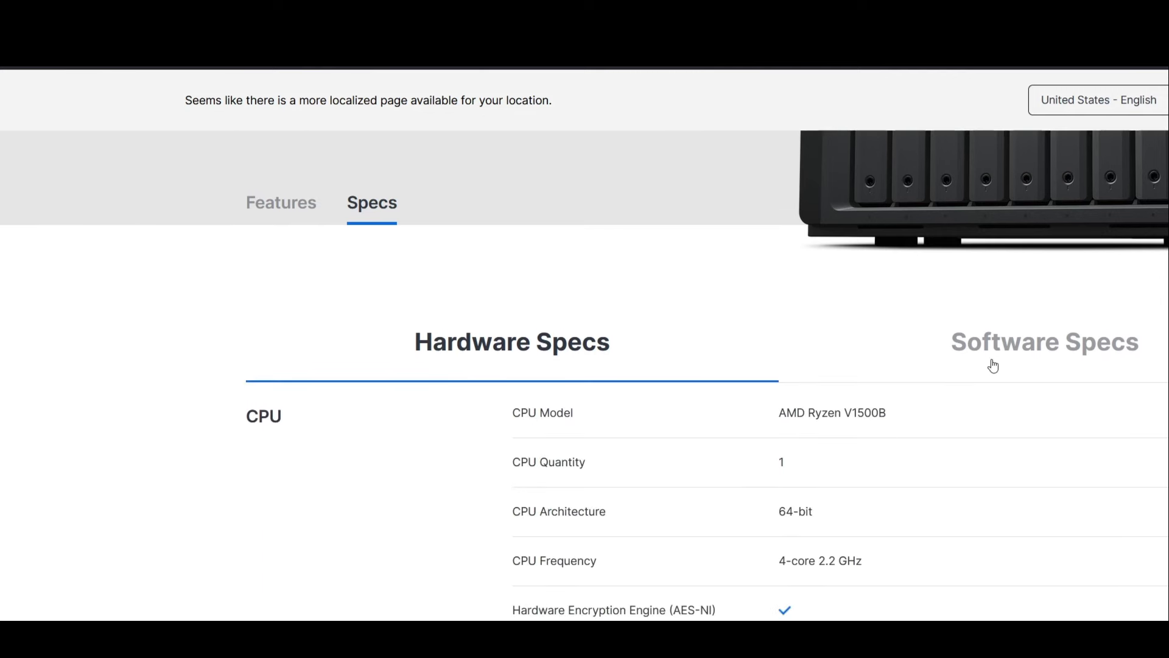
Switch to Software Specs and scroll through the DSM Storage Management and File System limits
click(989, 365)
scroll(609, 396, down, 3)
scroll(773, 340, down, 2)
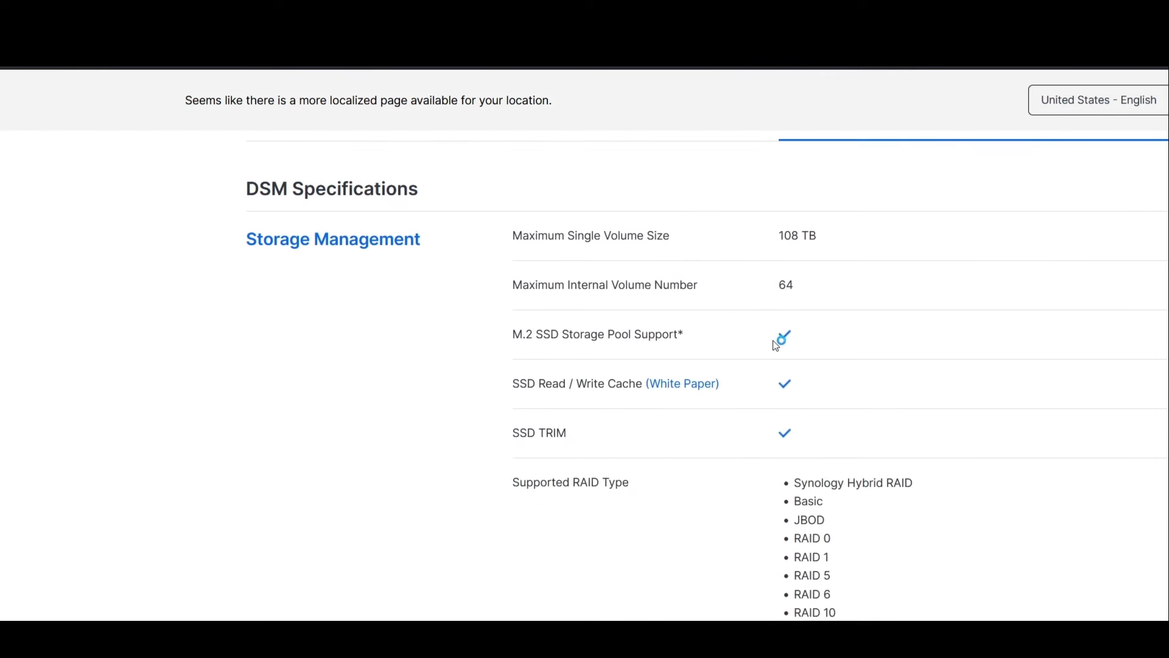
scroll(857, 395, down, 4)
scroll(859, 412, down, 5)
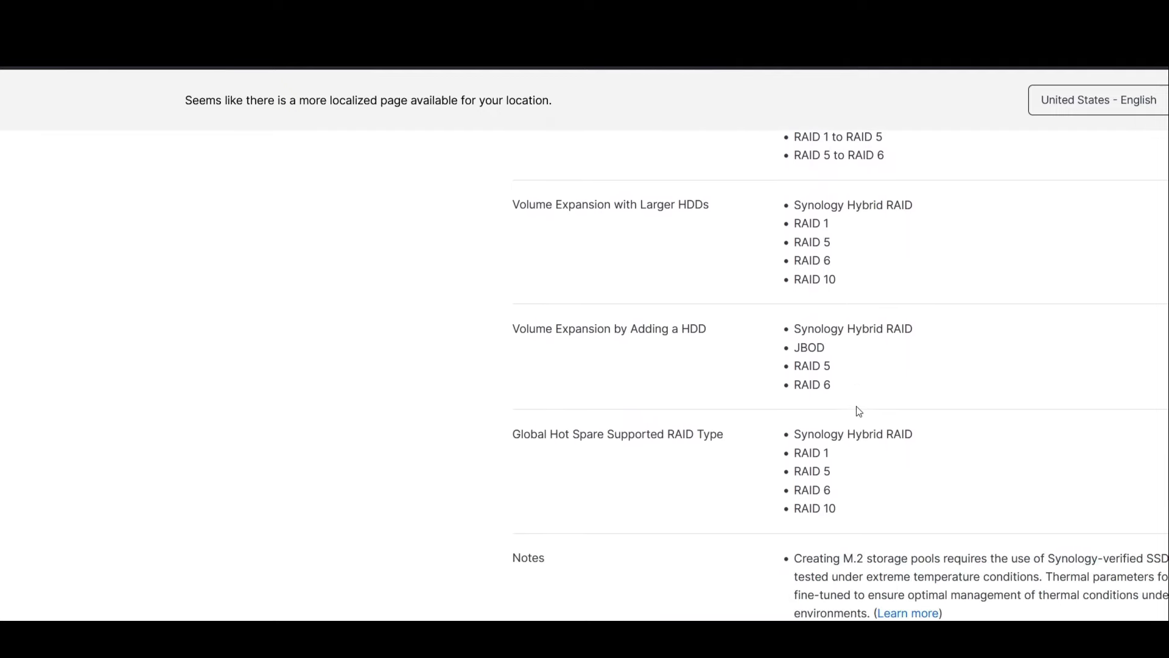
scroll(858, 411, down, 5)
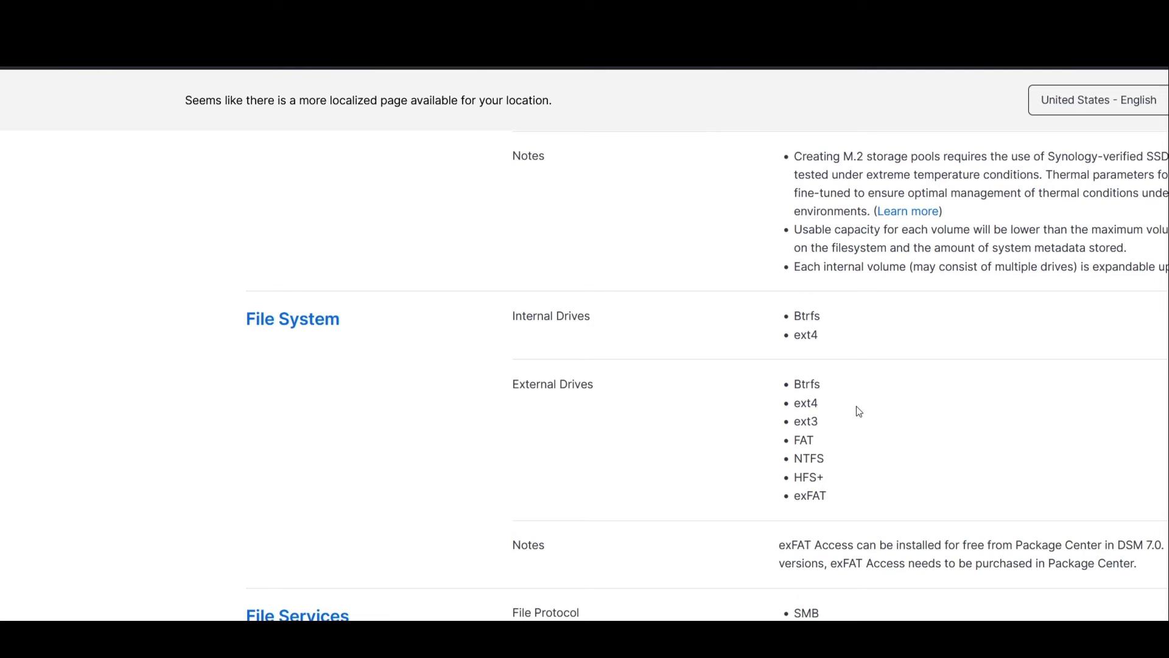
scroll(979, 328, down, 1)
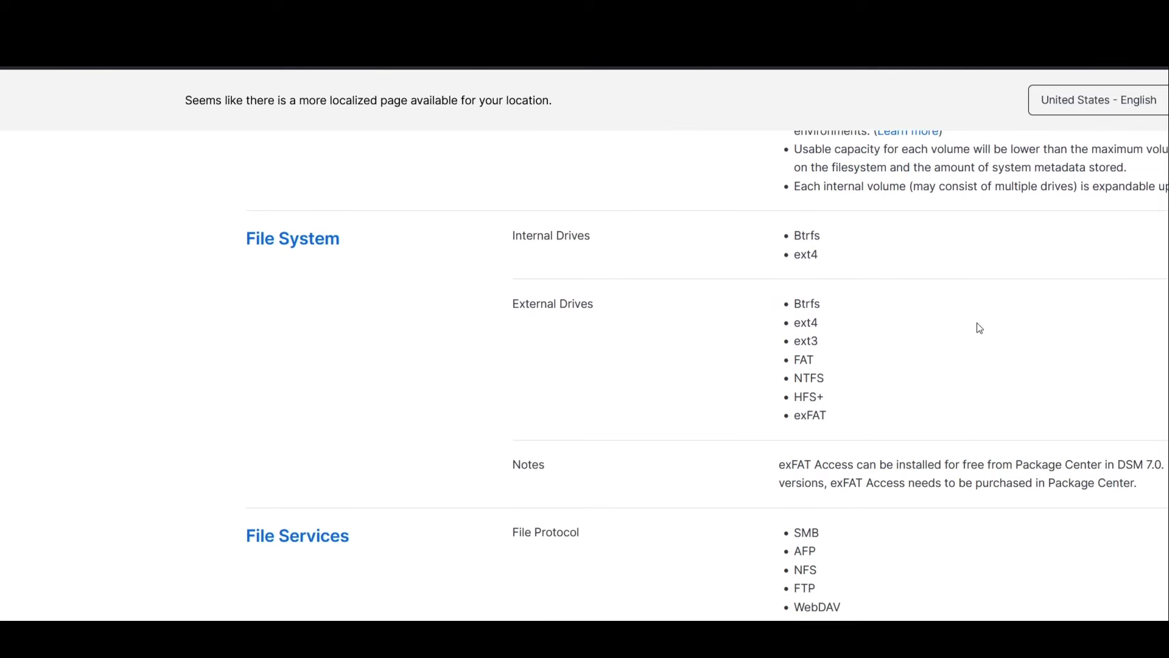
click(979, 328)
click(979, 328)
scroll(979, 328, down, 1)
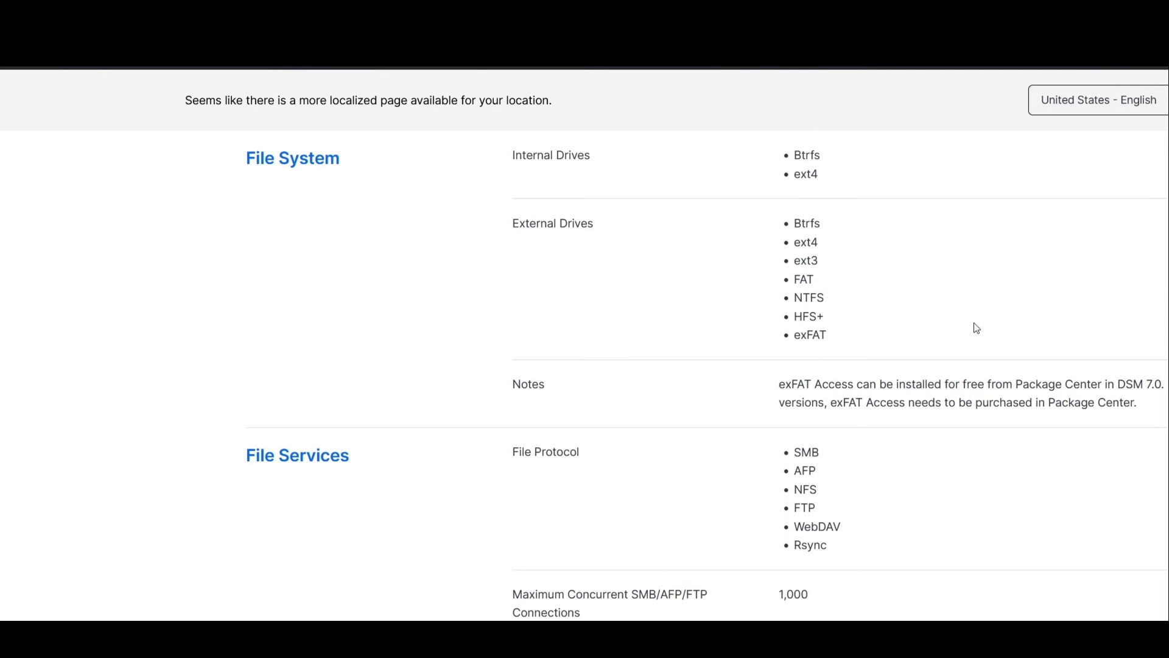
scroll(941, 464, down, 2)
Review the File Services and Add-on Packages sections of the DSM Specifications
click(944, 463)
scroll(945, 462, up, 3)
scroll(955, 458, up, 1)
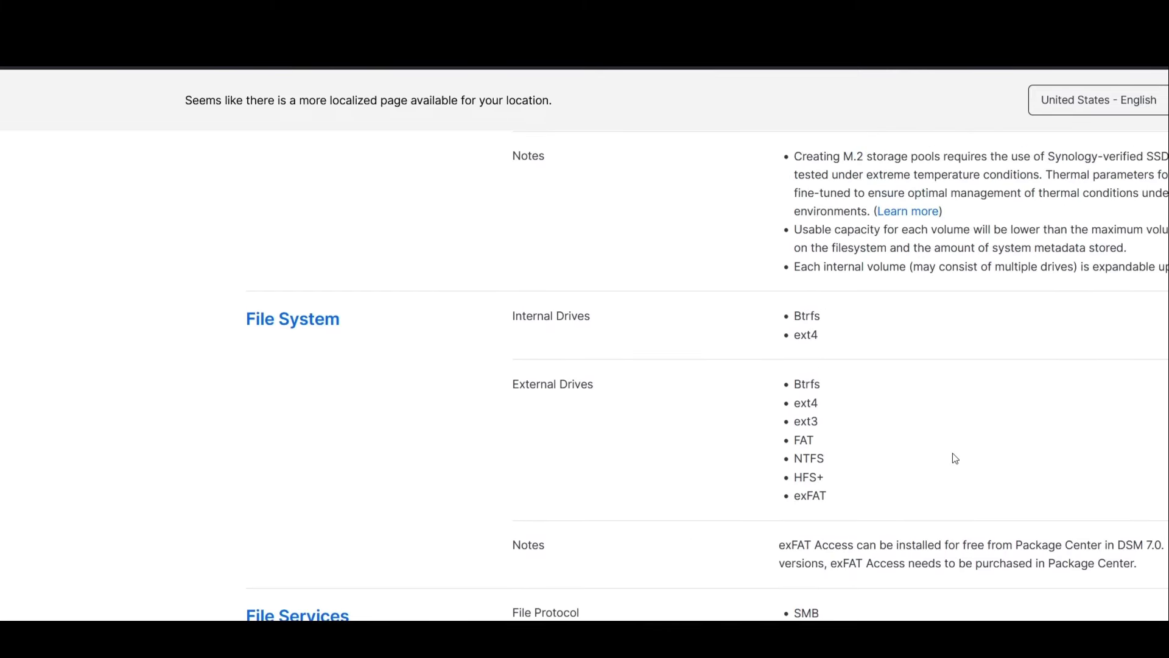
scroll(954, 458, down, 2)
click(908, 432)
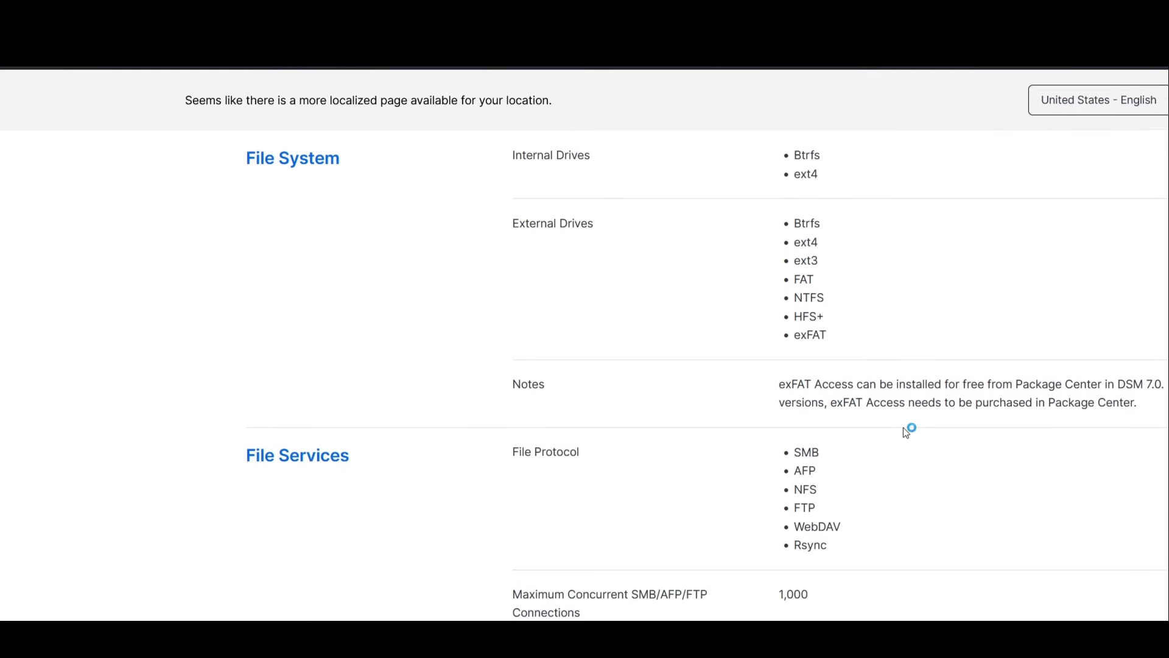
scroll(906, 433, down, 4)
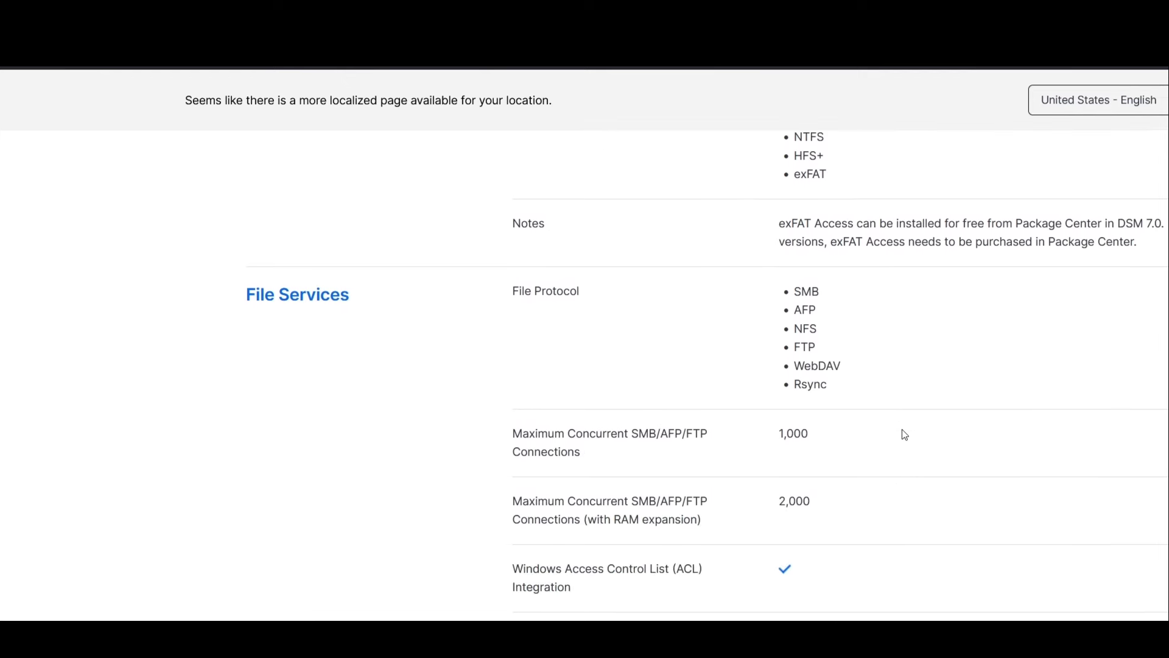
scroll(901, 438, down, 2)
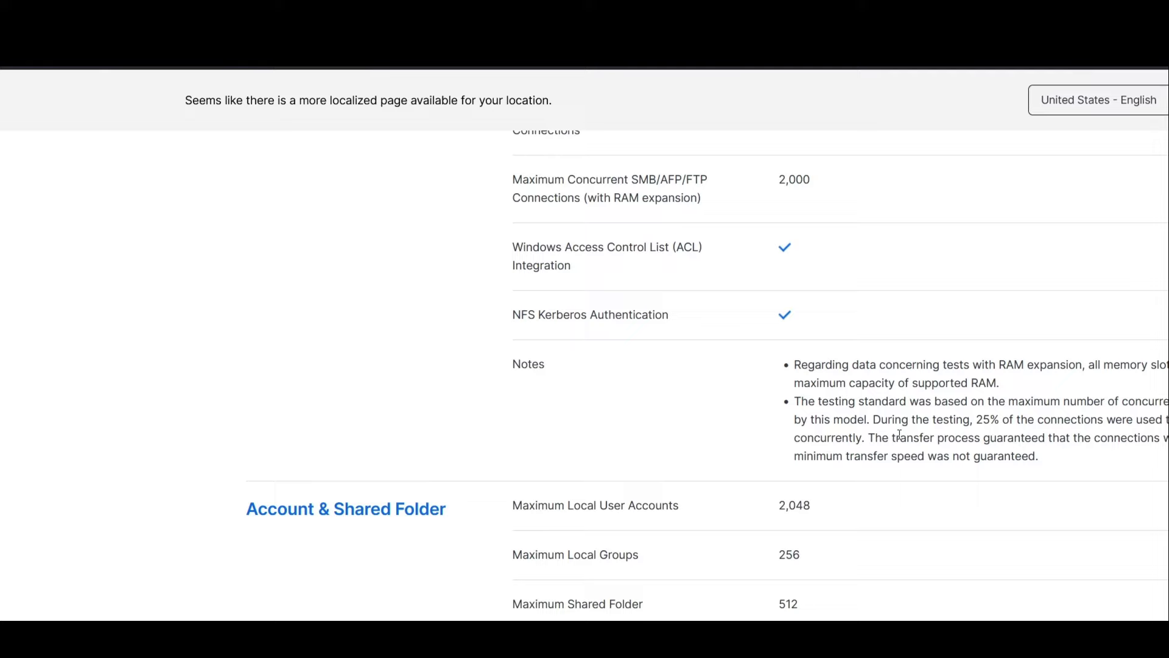
scroll(899, 434, down, 15)
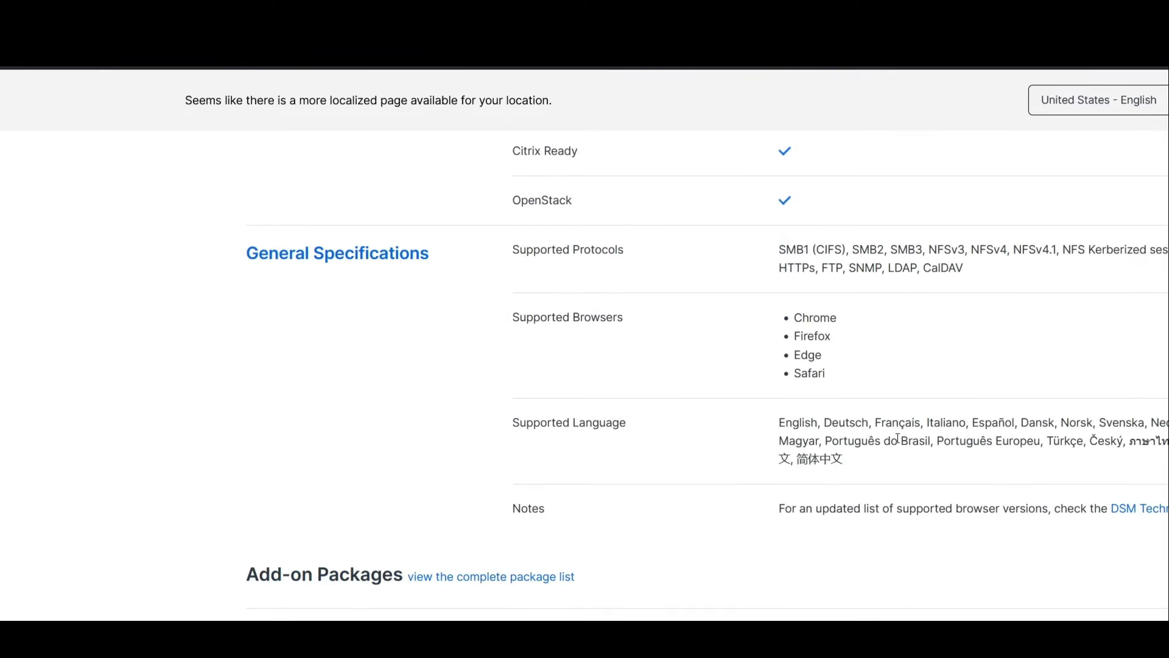
scroll(899, 439, down, 3)
scroll(872, 454, down, 4)
scroll(872, 454, up, 4)
scroll(874, 454, down, 15)
scroll(875, 454, up, 15)
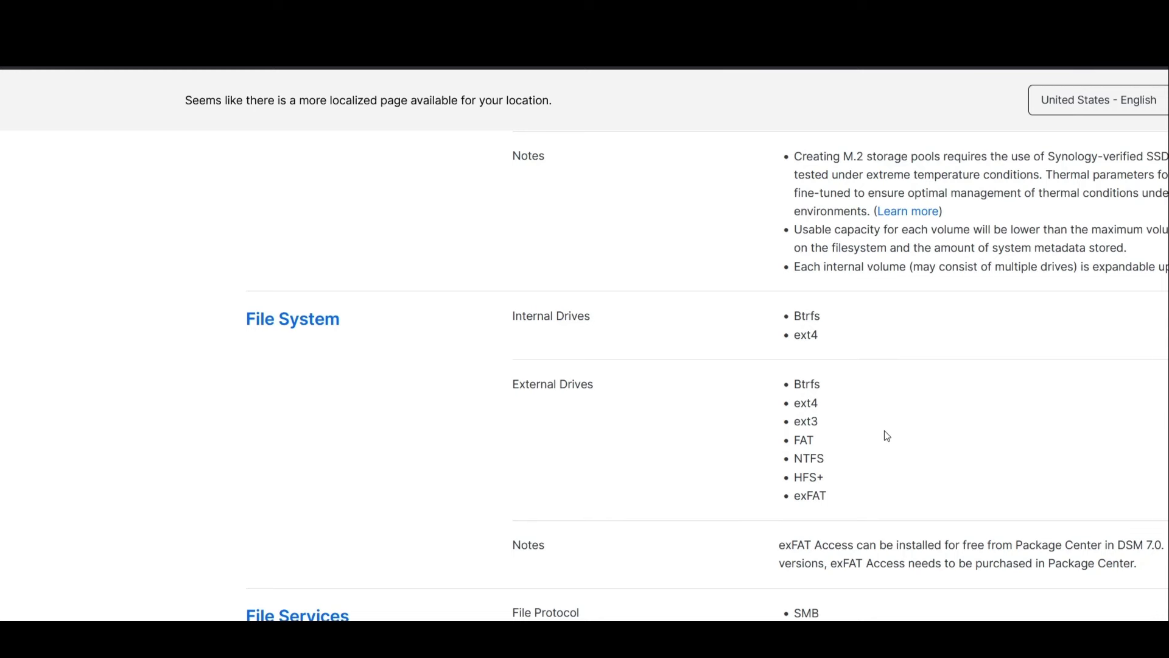
scroll(875, 455, up, 20)
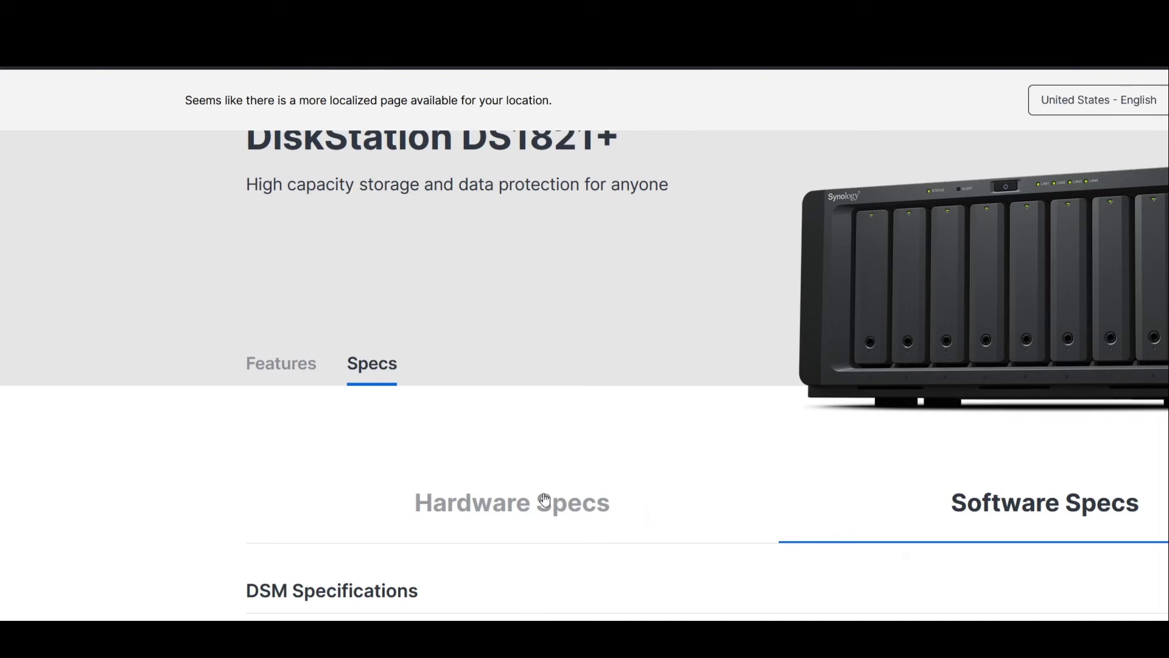
Return to Hardware Specs and review CPU, 32 GB maximum memory, 8 drive bays and 2 M.2 NVMe slots
click(542, 503)
scroll(544, 498, down, 6)
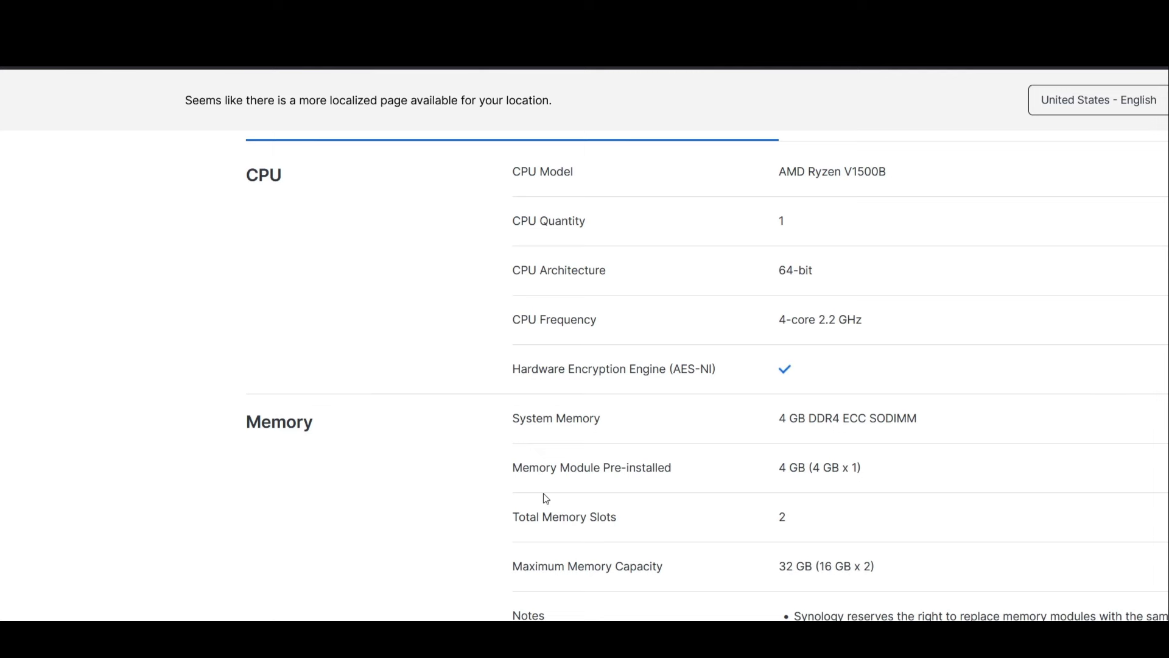
scroll(694, 459, down, 1)
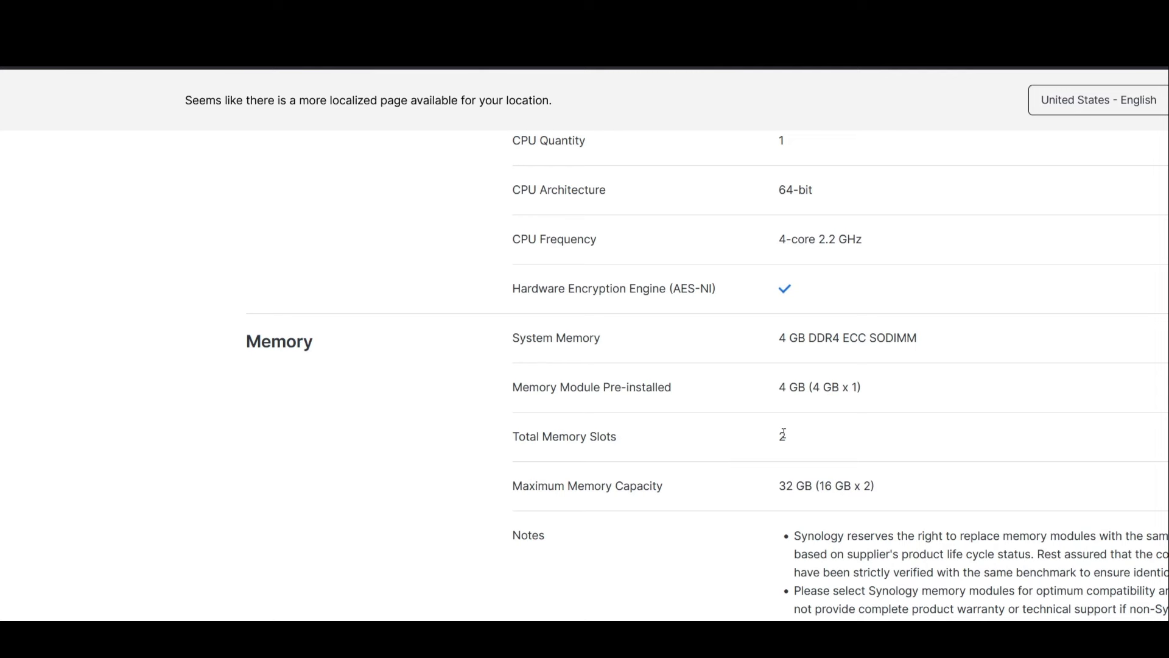
scroll(792, 434, down, 3)
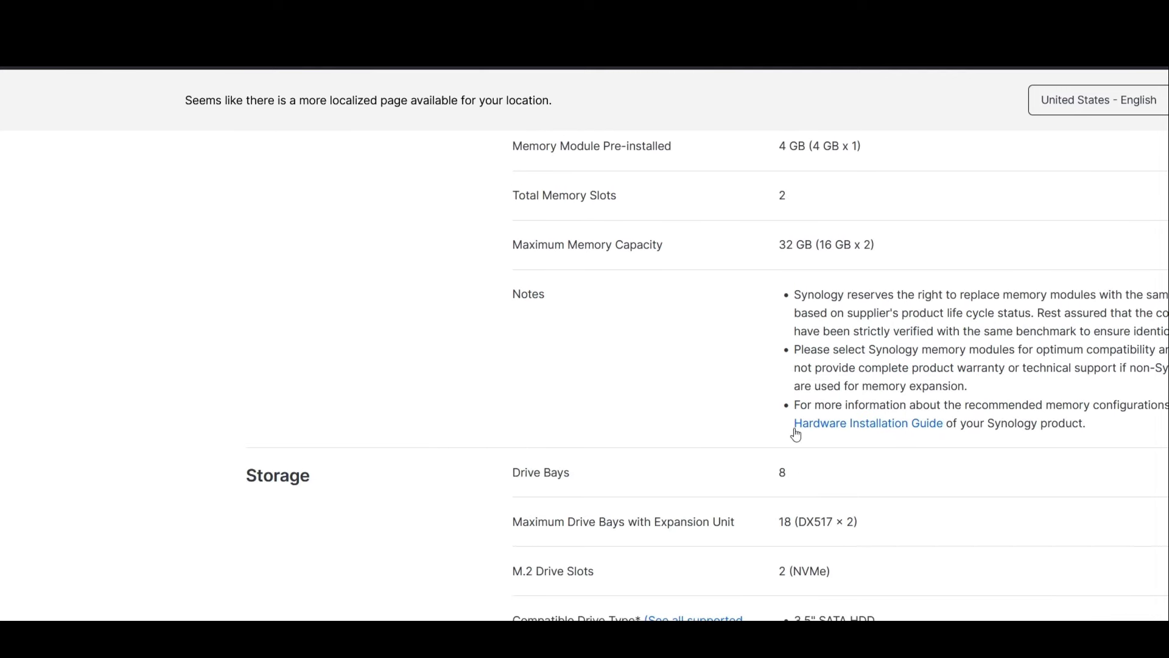
scroll(796, 435, down, 1)
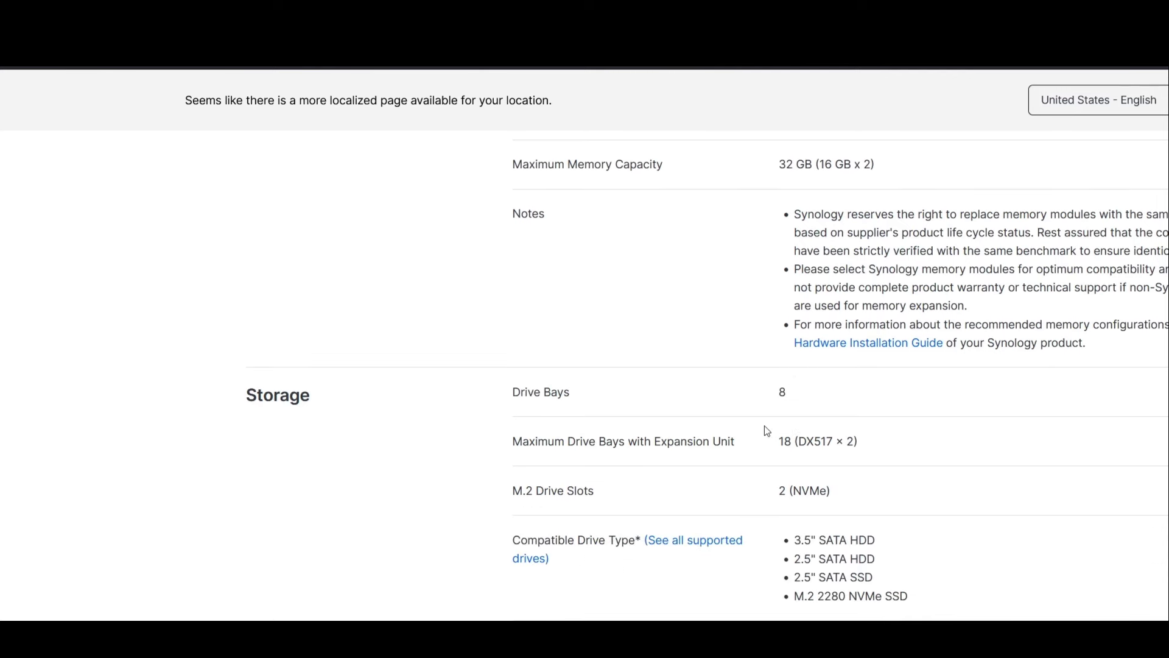
scroll(670, 426, down, 1)
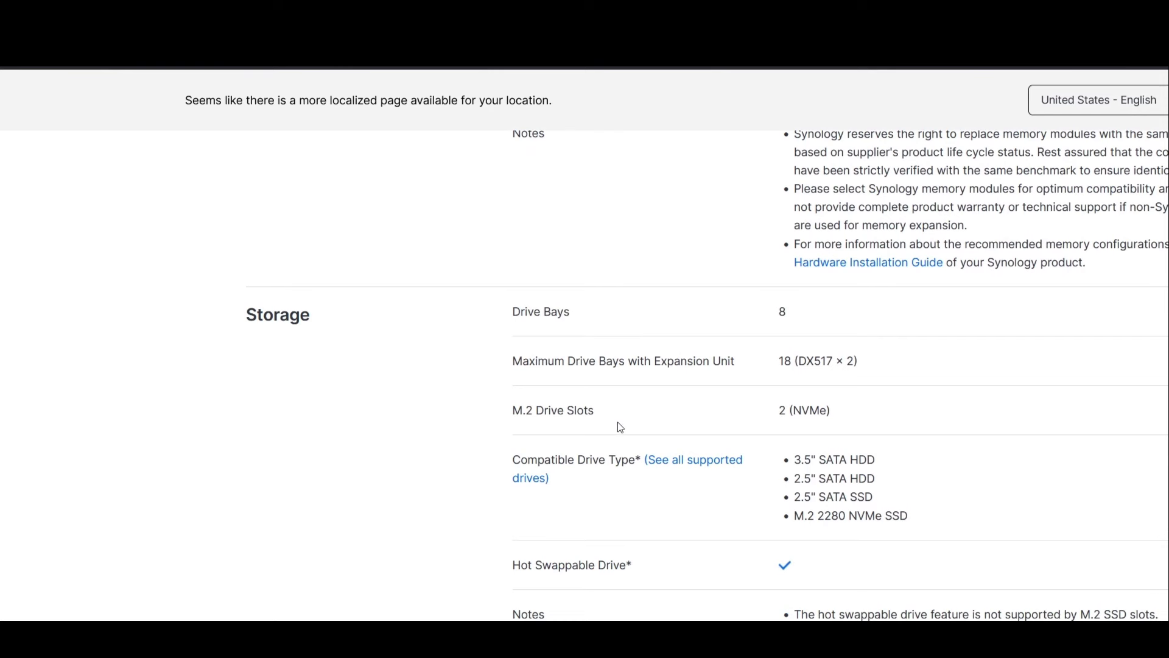